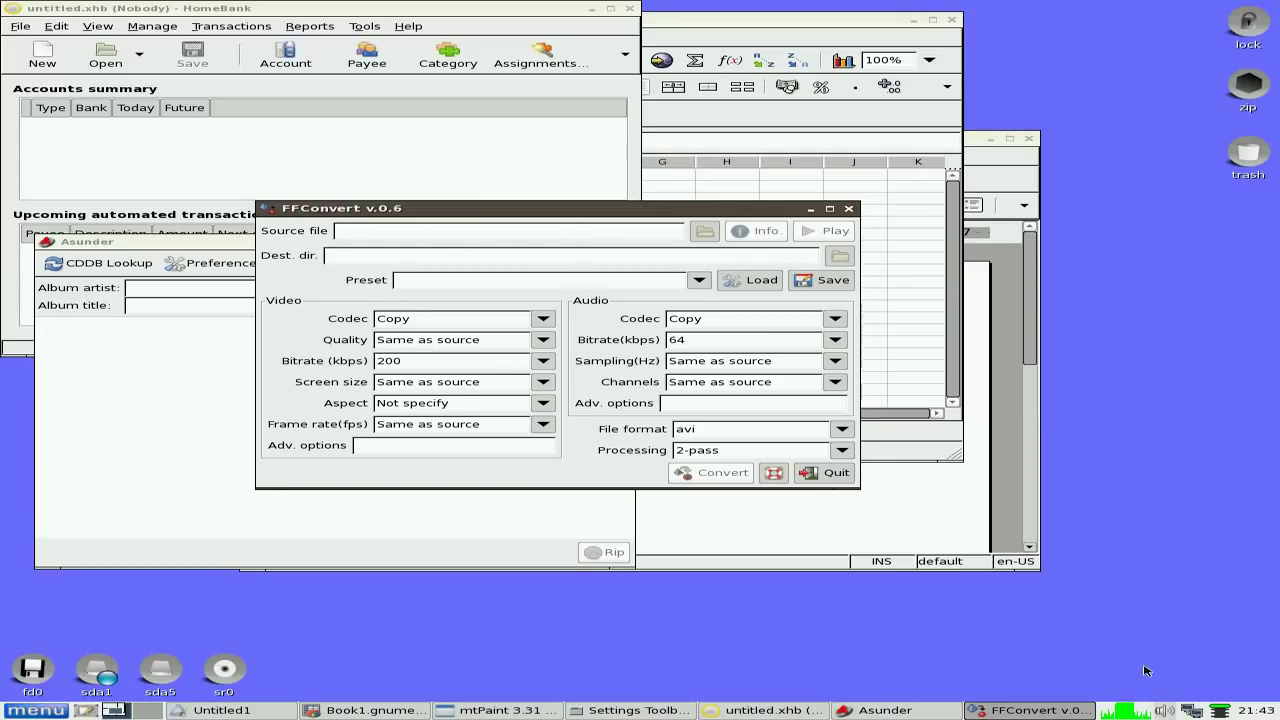
# Close the open FFConvert, HomeBank, spreadsheet, word processor, mtPaint and Asunder windows to clear the desktop.
pyautogui.click(849, 209)
pyautogui.click(629, 8)
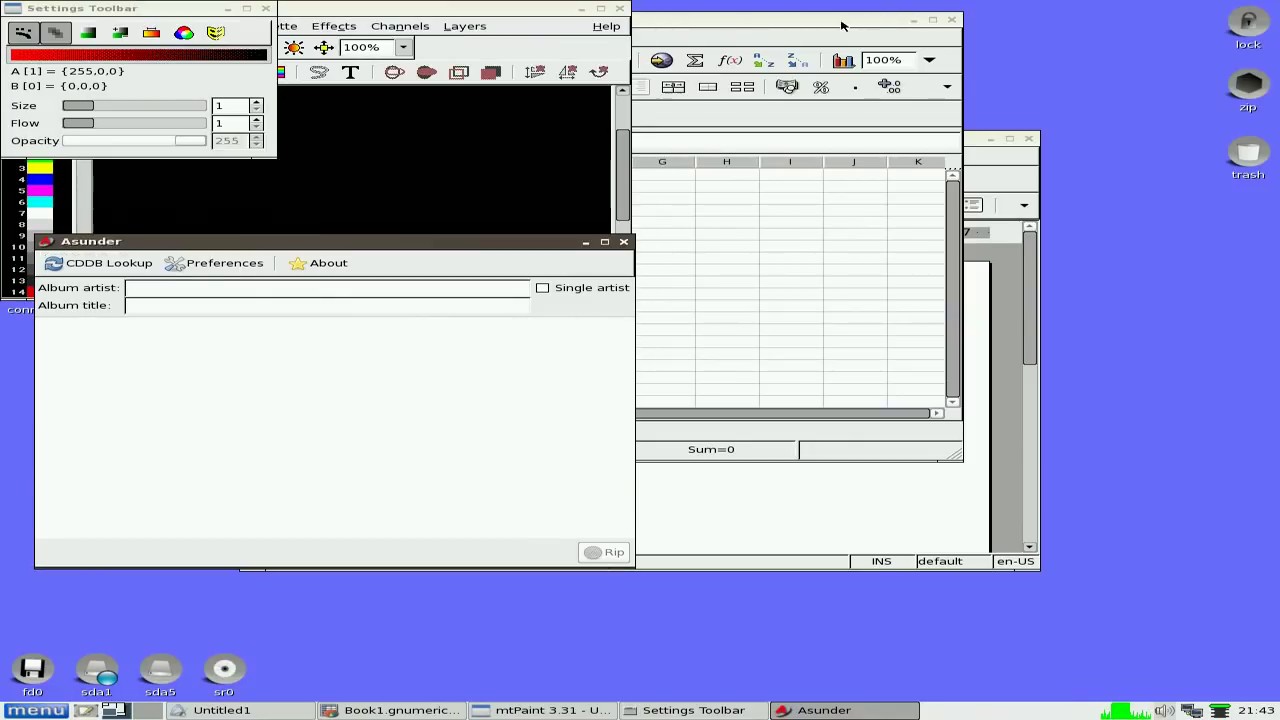
pyautogui.click(953, 20)
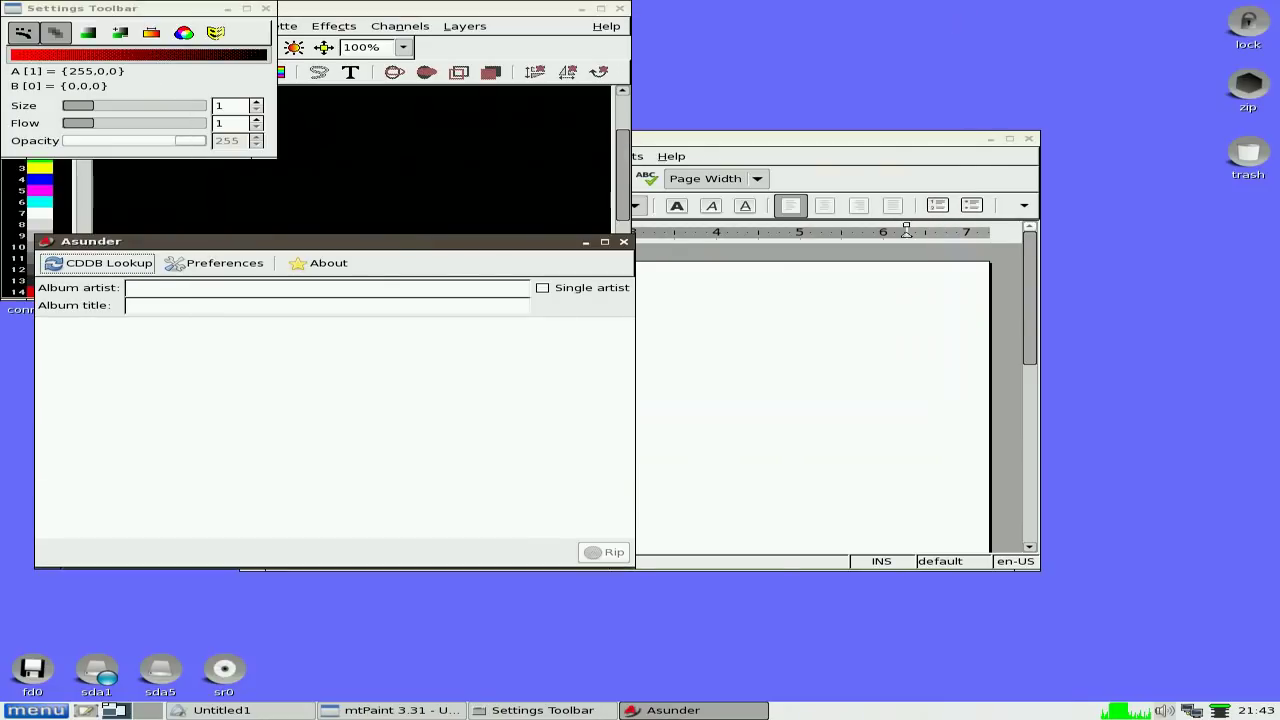
pyautogui.click(1032, 139)
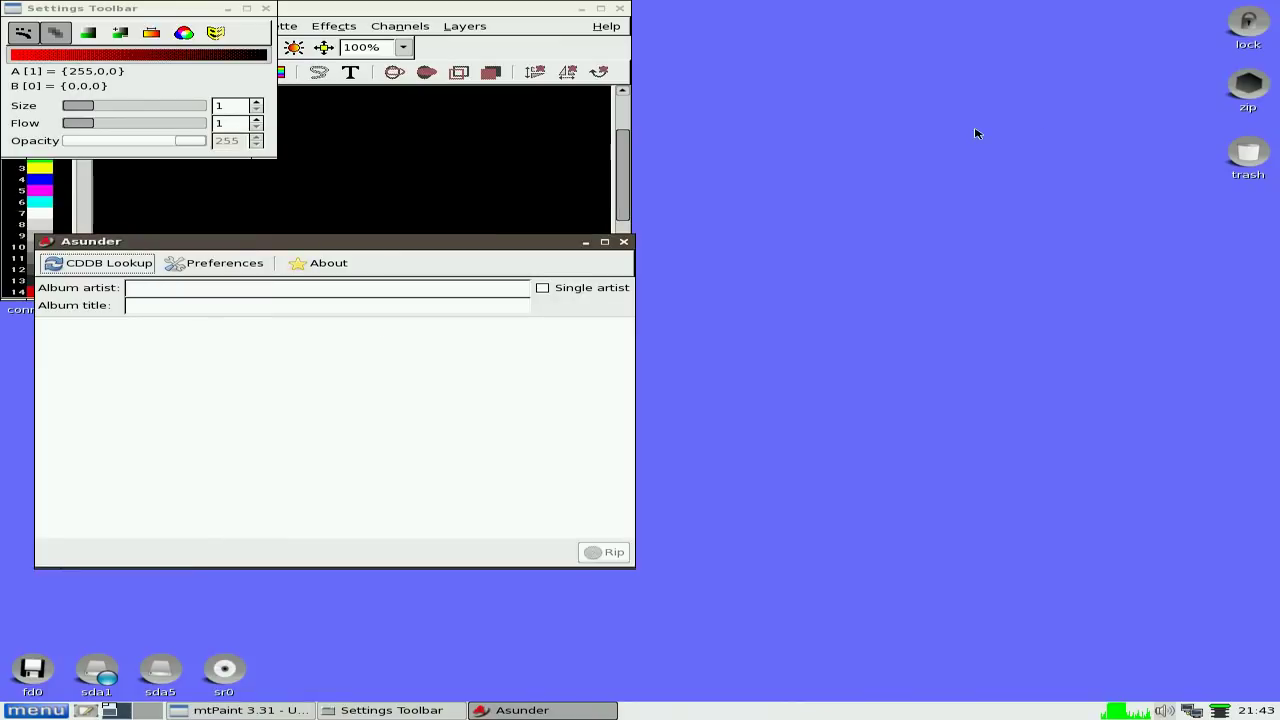
pyautogui.click(620, 8)
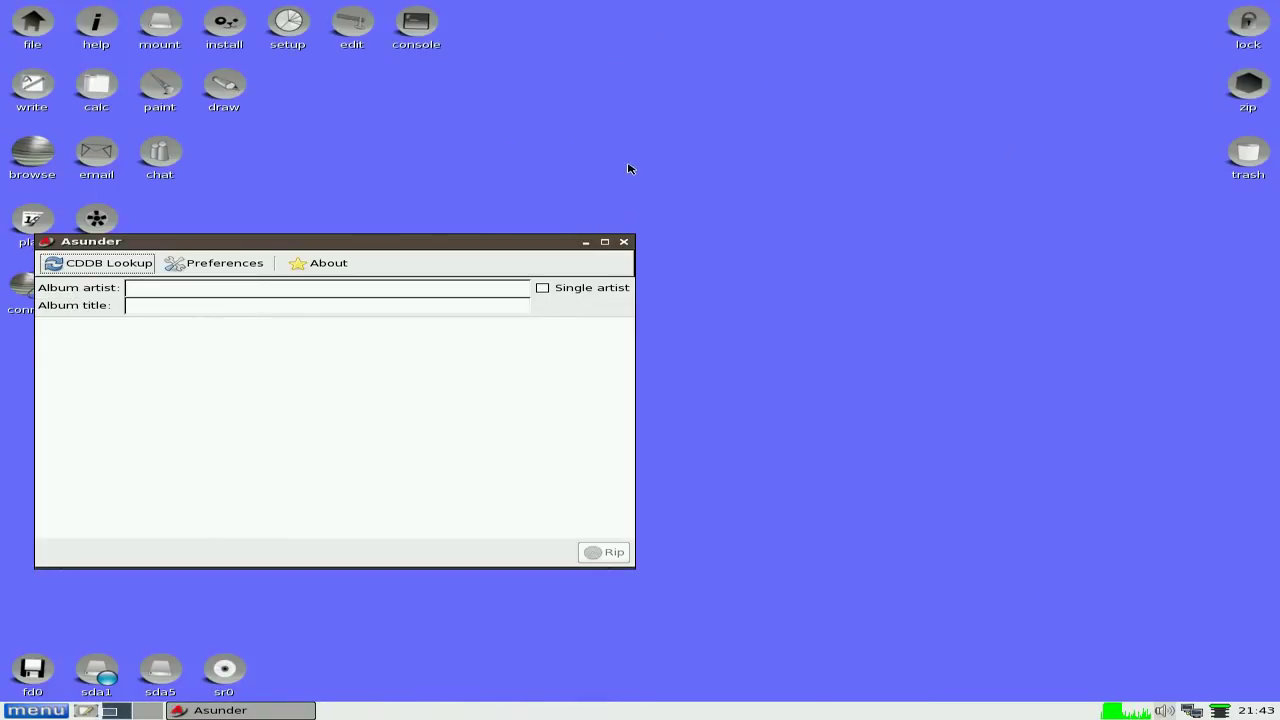
pyautogui.click(625, 243)
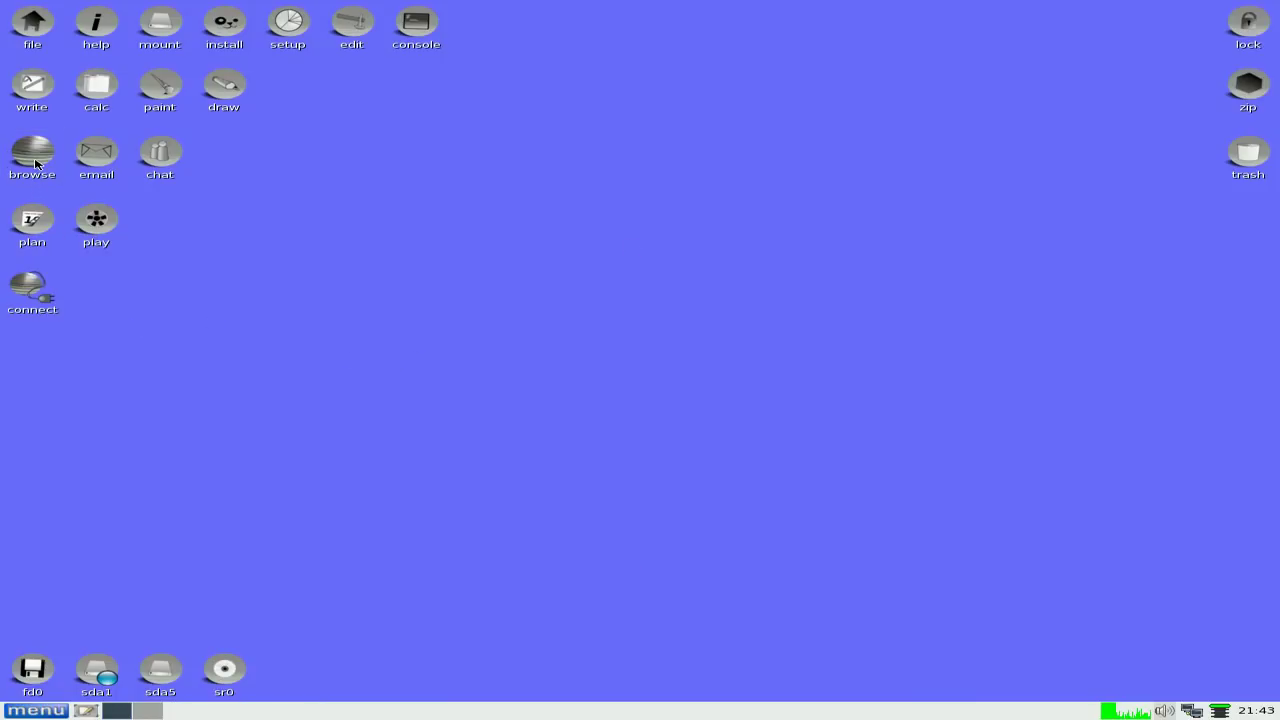
# Open the web browser and play the Timewatch episode The Lost Heroes from the BBC homepage's iPlayer highlights.
pyautogui.click(33, 155)
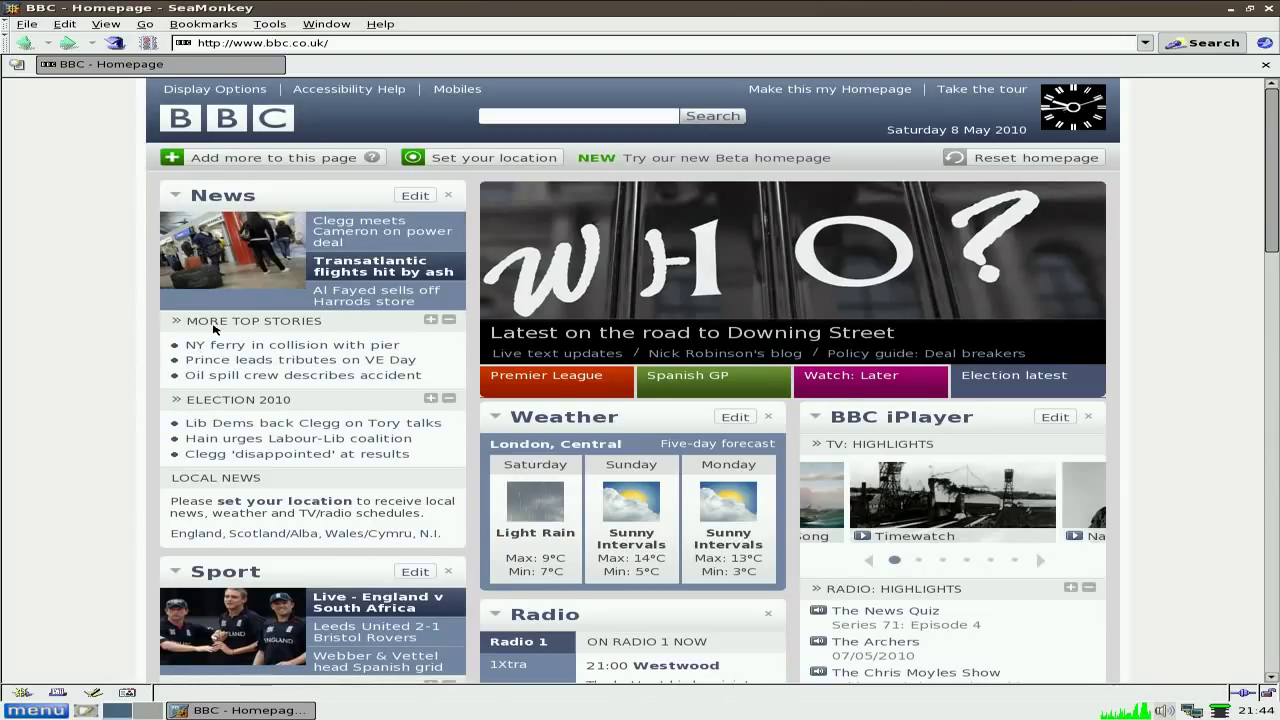
pyautogui.moveTo(951, 493)
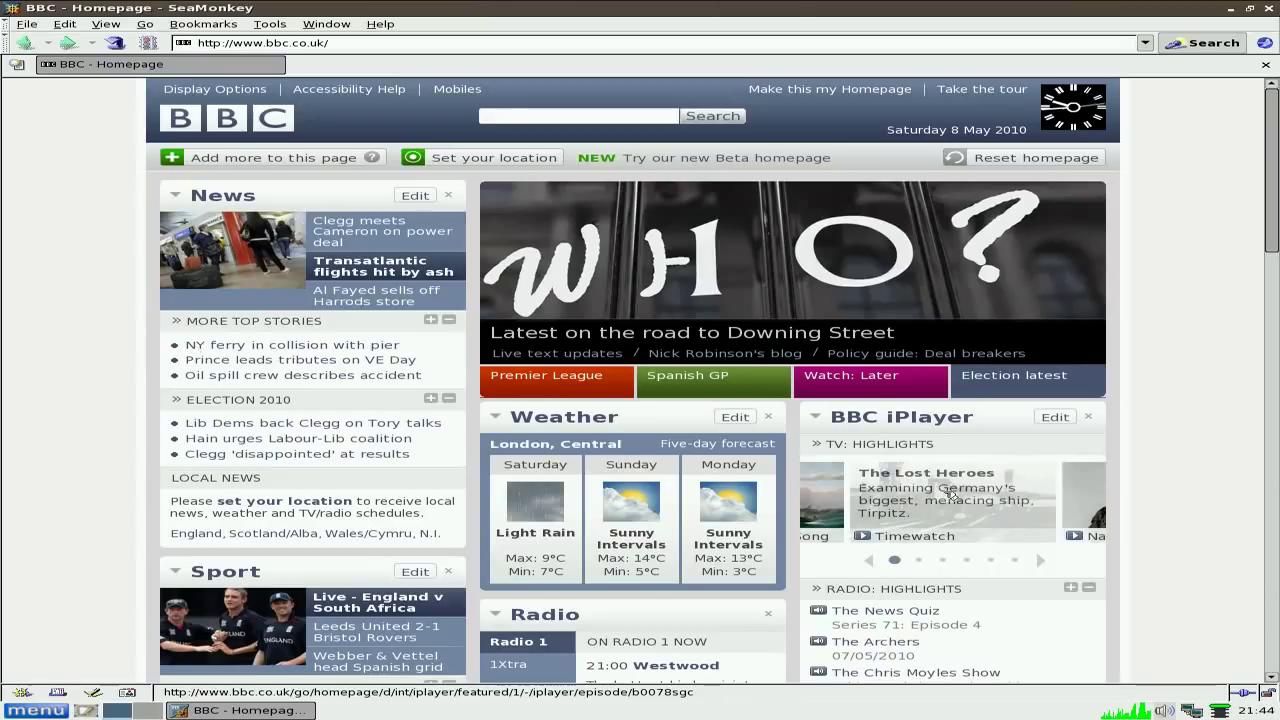
pyautogui.click(951, 493)
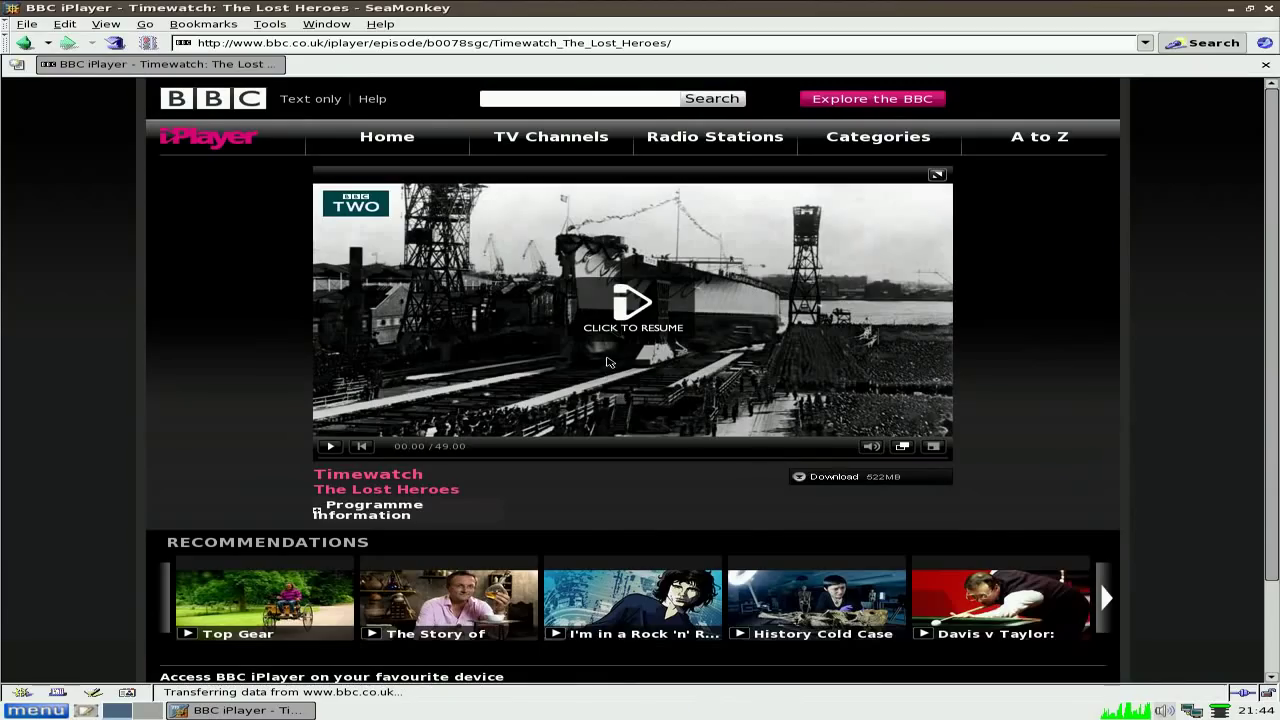
pyautogui.click(625, 313)
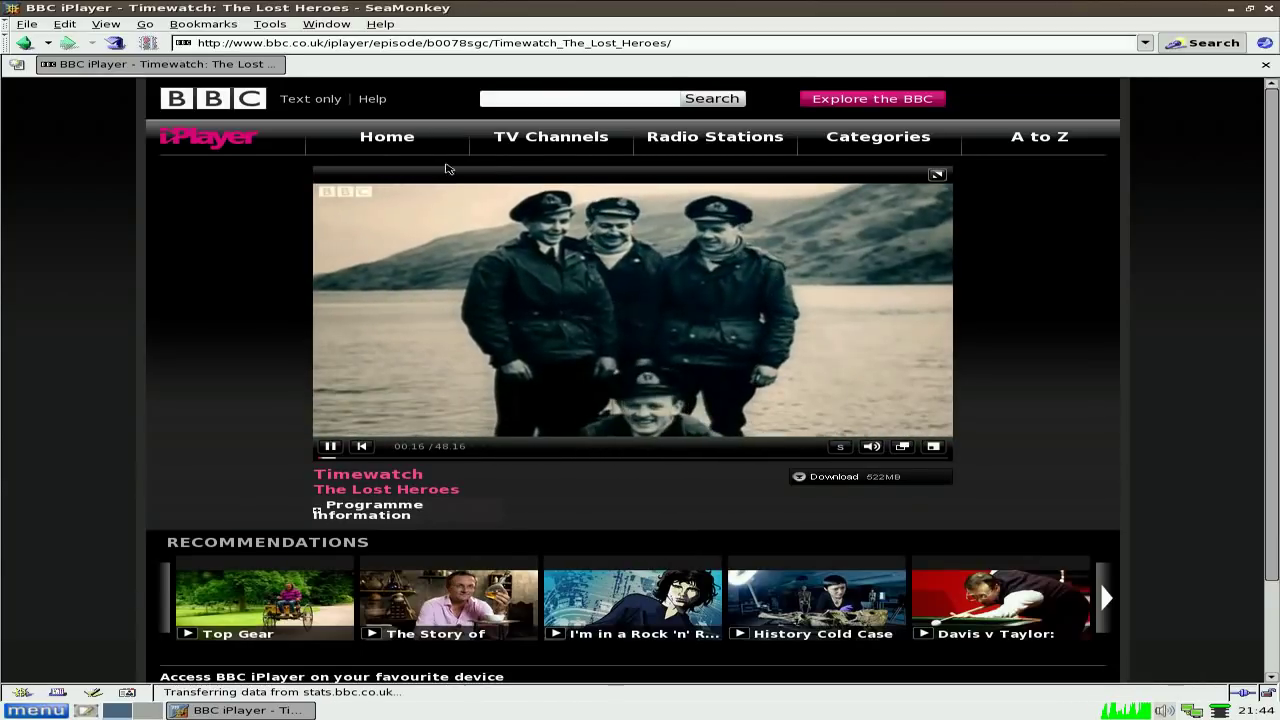
# Visit the BBC homepage and the browser's Google search page, and close the browser.
pyautogui.click(247, 104)
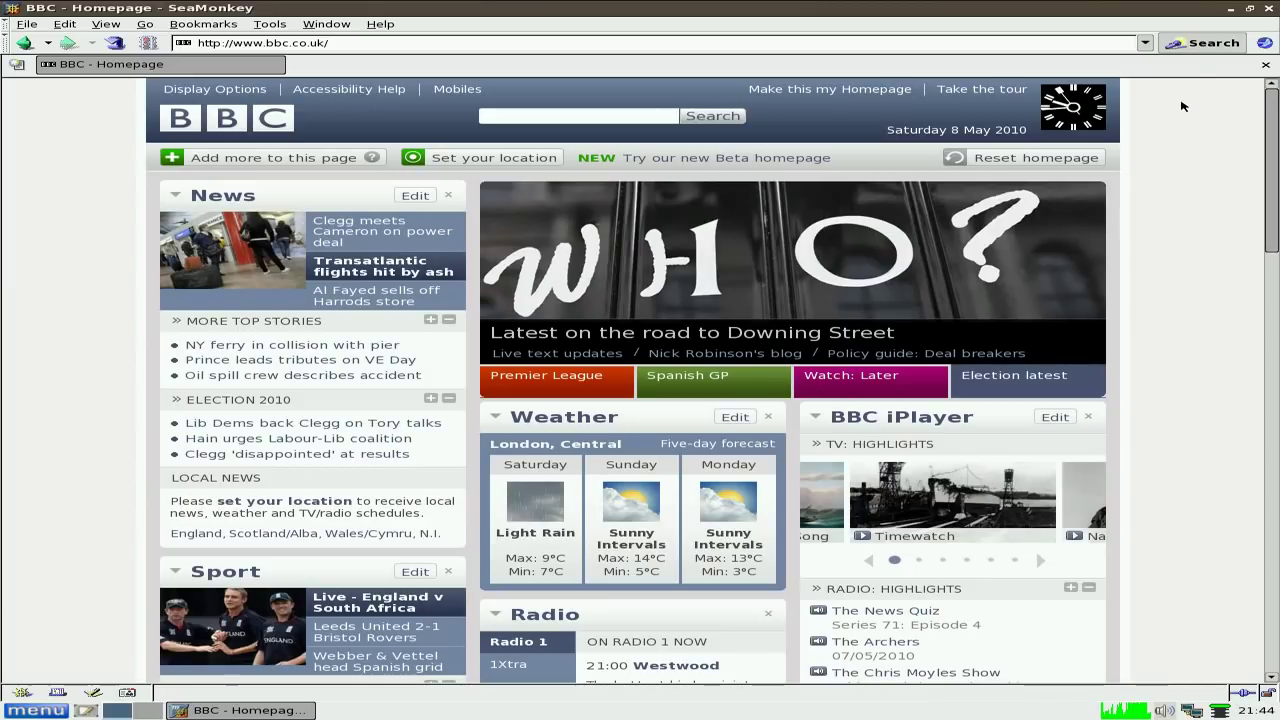
pyautogui.click(1191, 48)
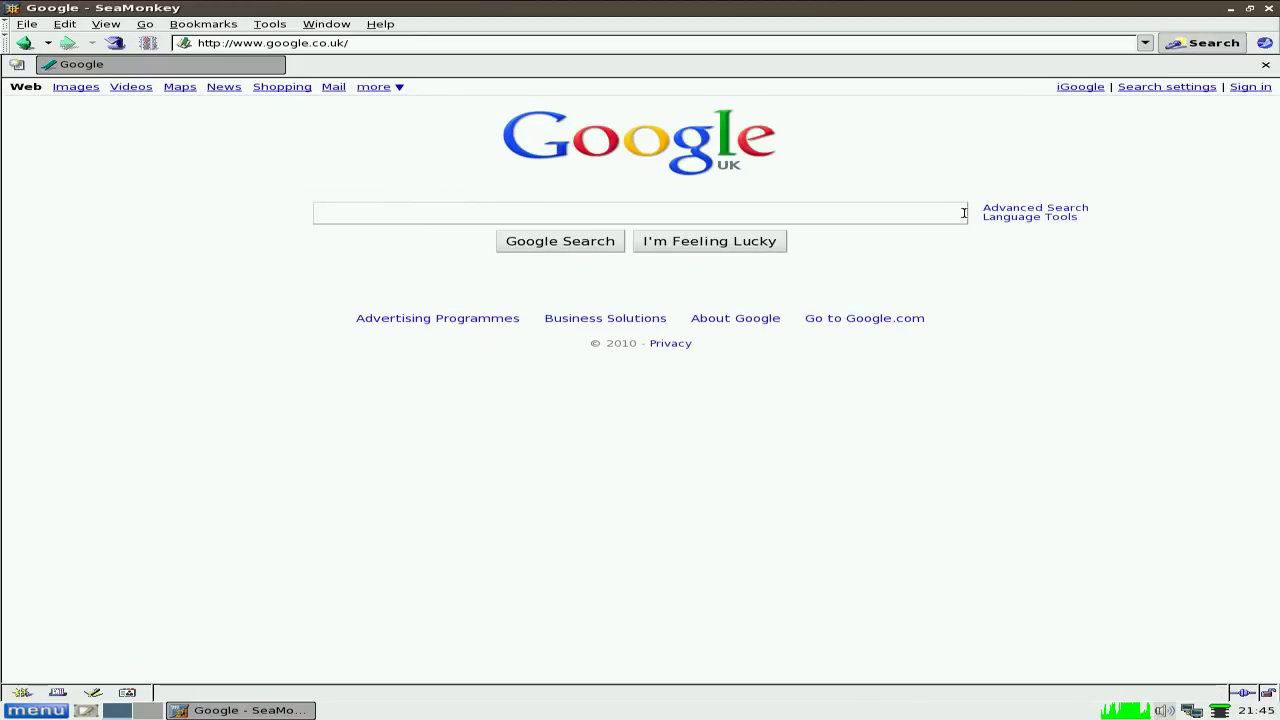
pyautogui.click(1270, 9)
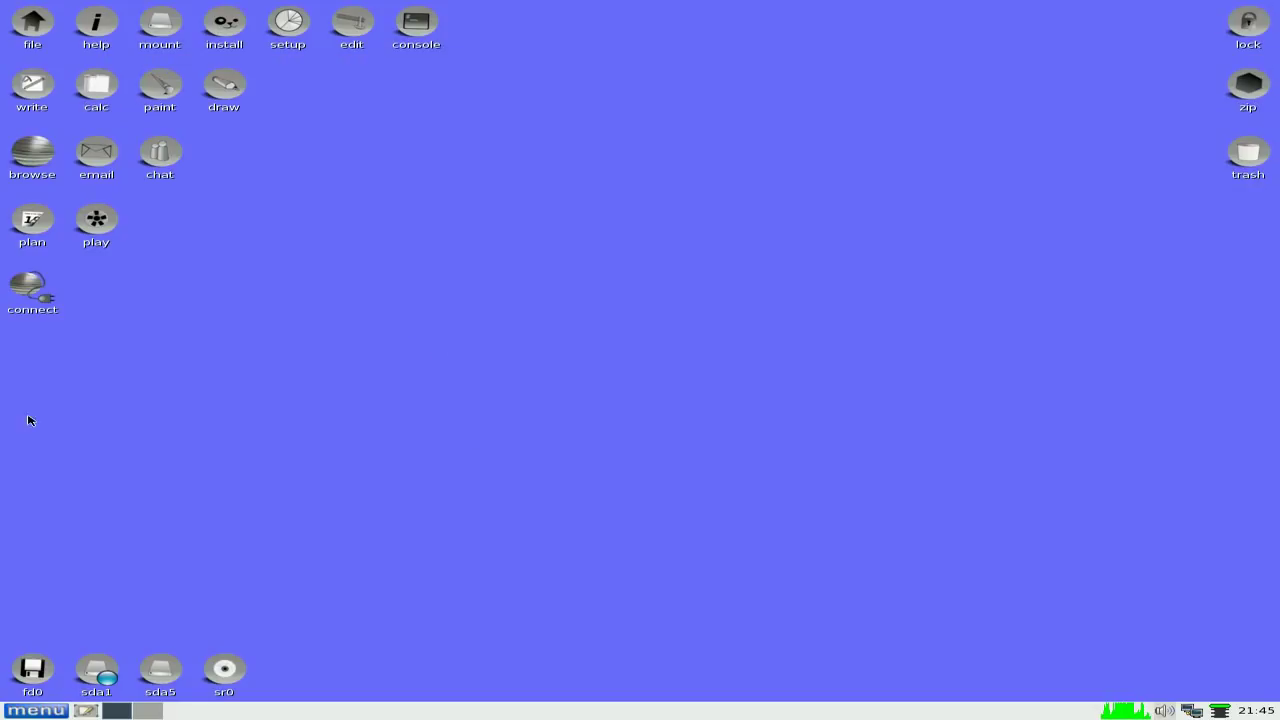
# Look through the installed application categories and launch the woo-ff multimedia converter.
pyautogui.click(48, 713)
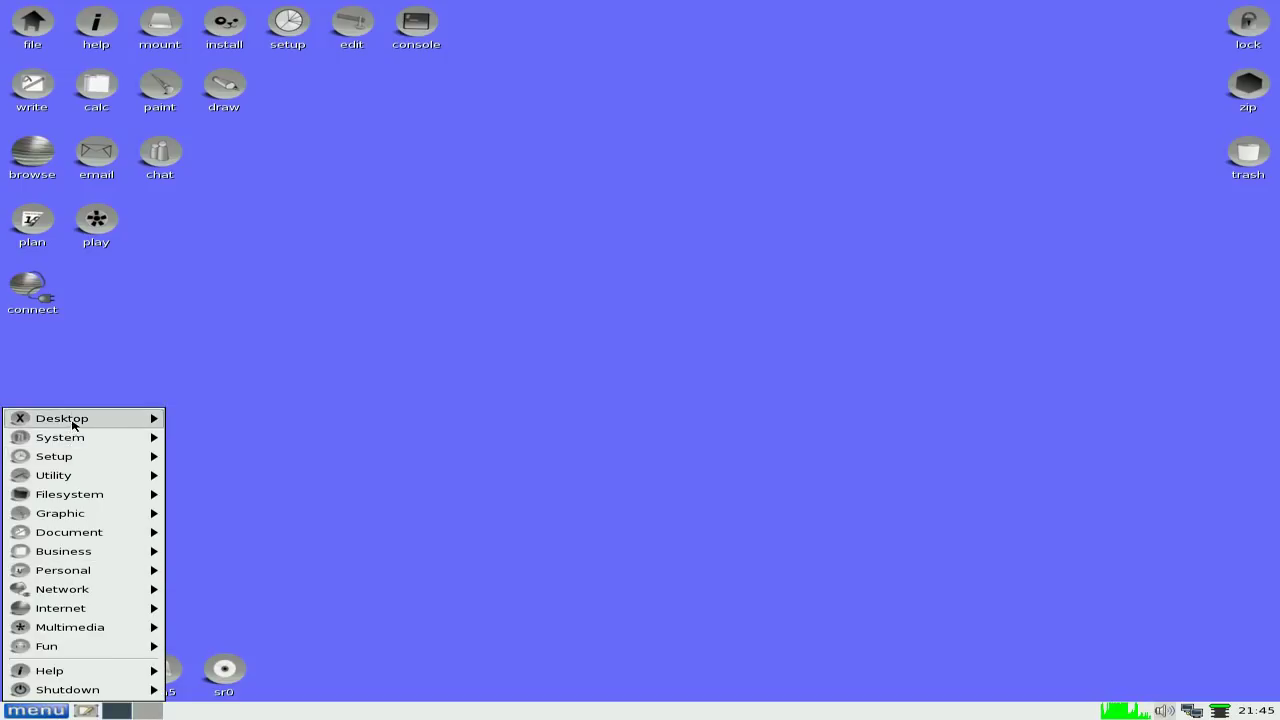
pyautogui.moveTo(72, 424)
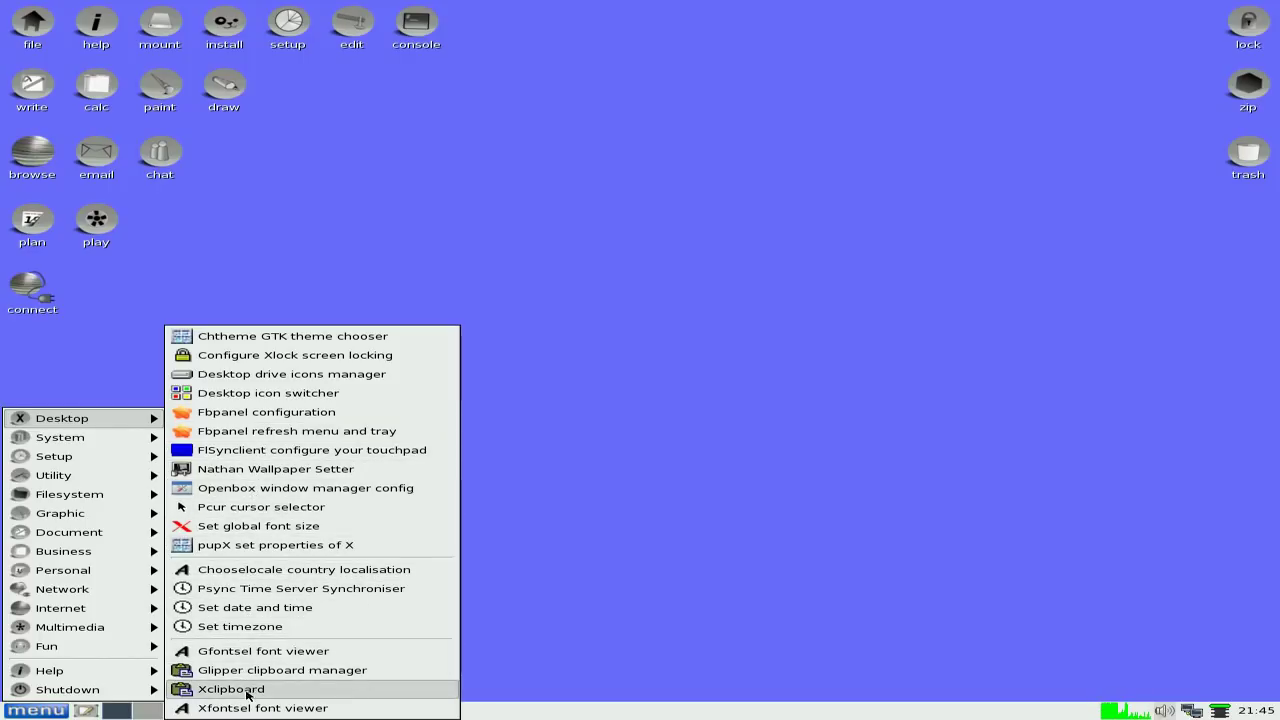
pyautogui.moveTo(157, 441)
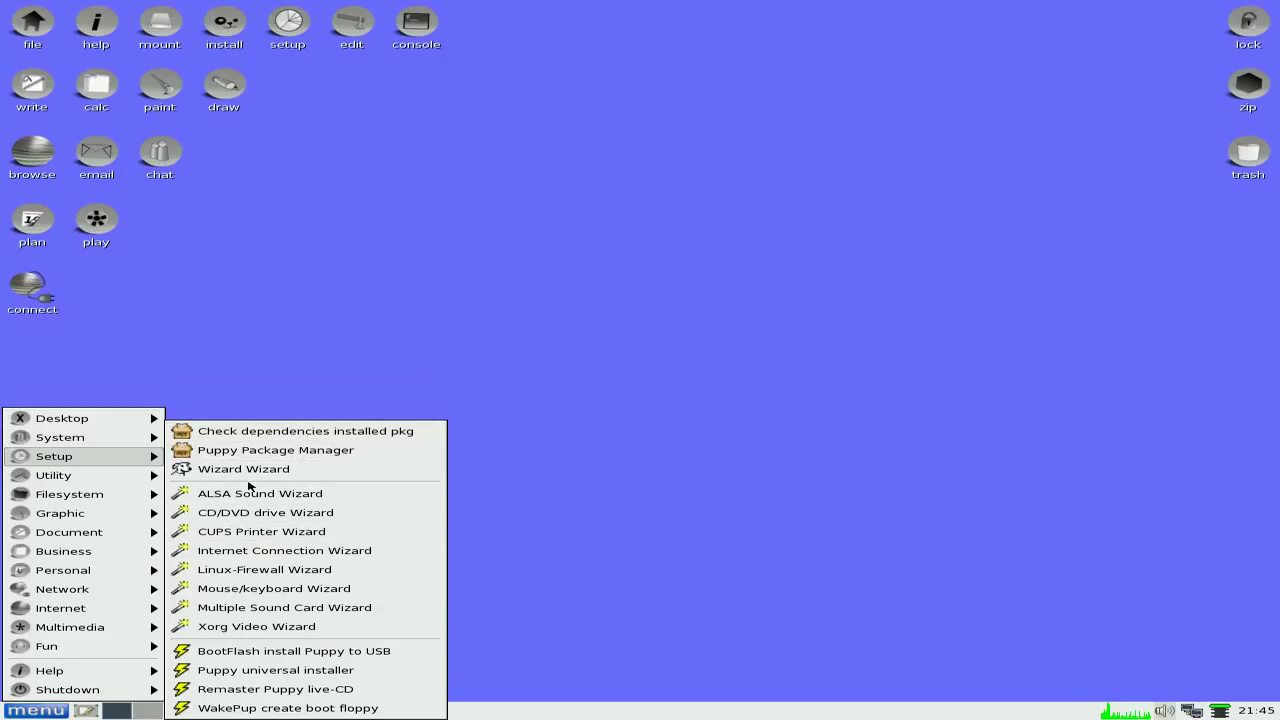
pyautogui.moveTo(158, 478)
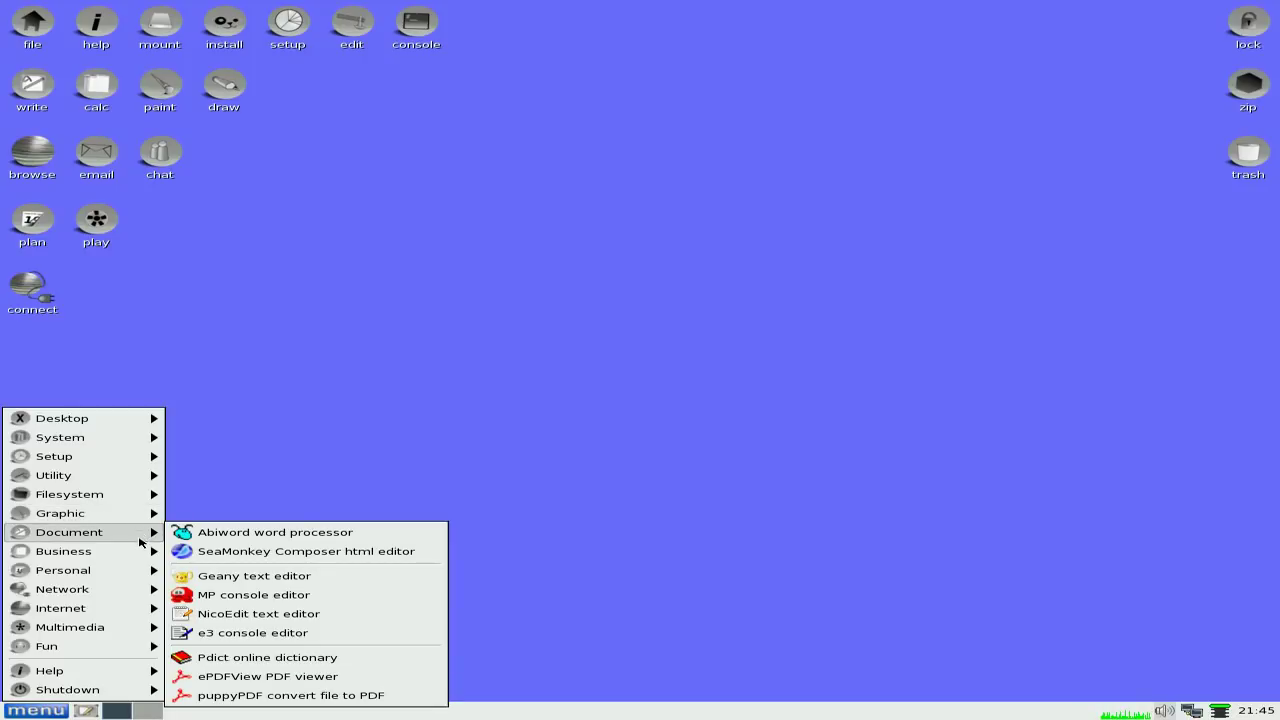
pyautogui.moveTo(142, 555)
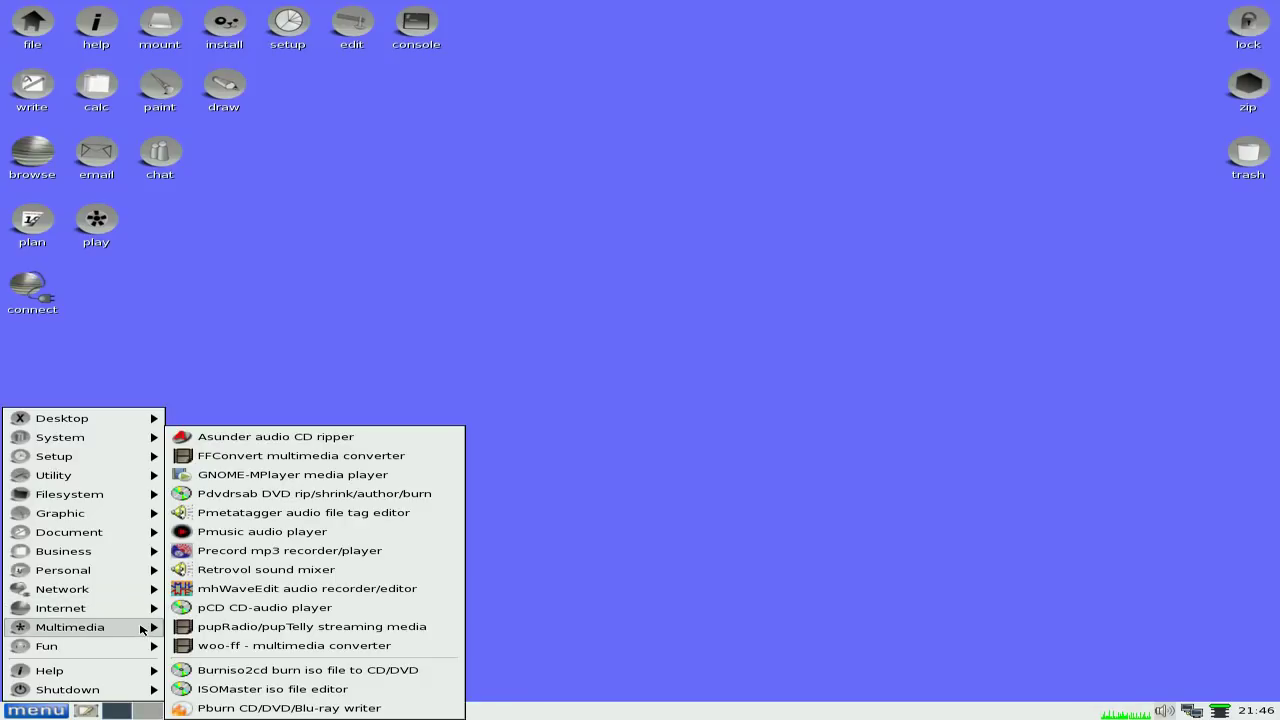
pyautogui.click(255, 649)
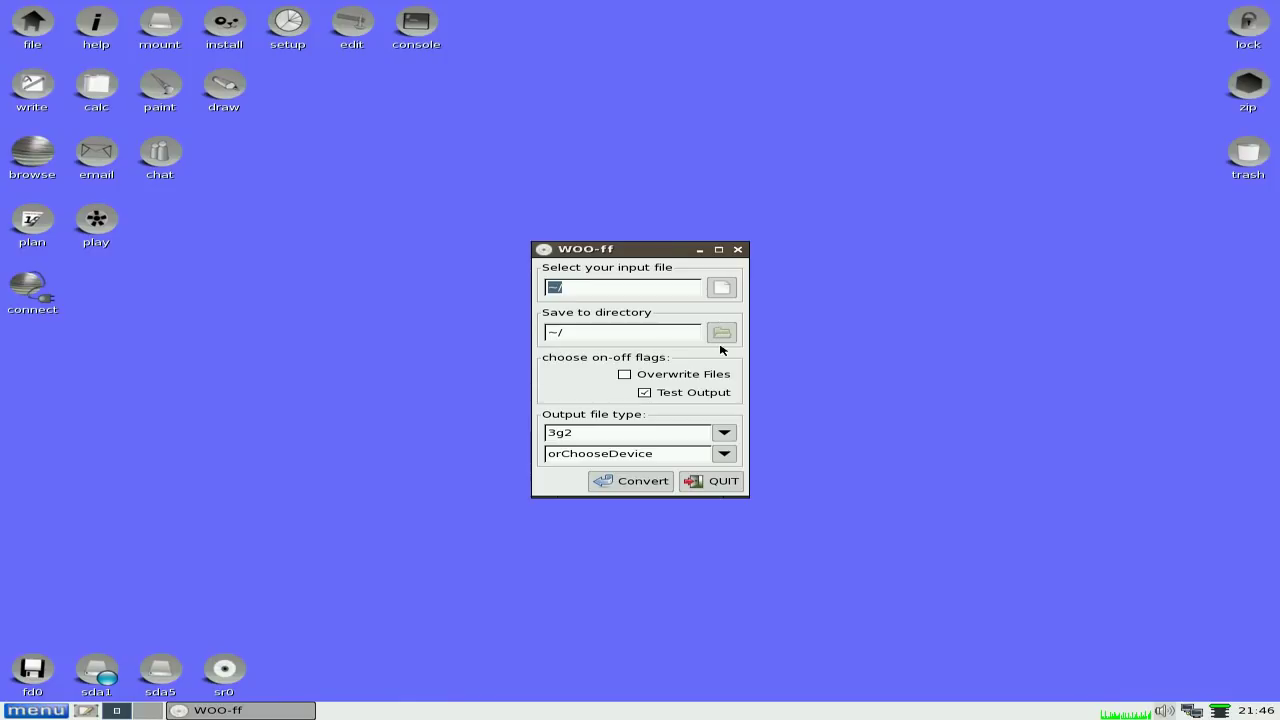
# Check the output file type and device choices in WOO-ff, and quit the converter without converting anything.
pyautogui.click(723, 433)
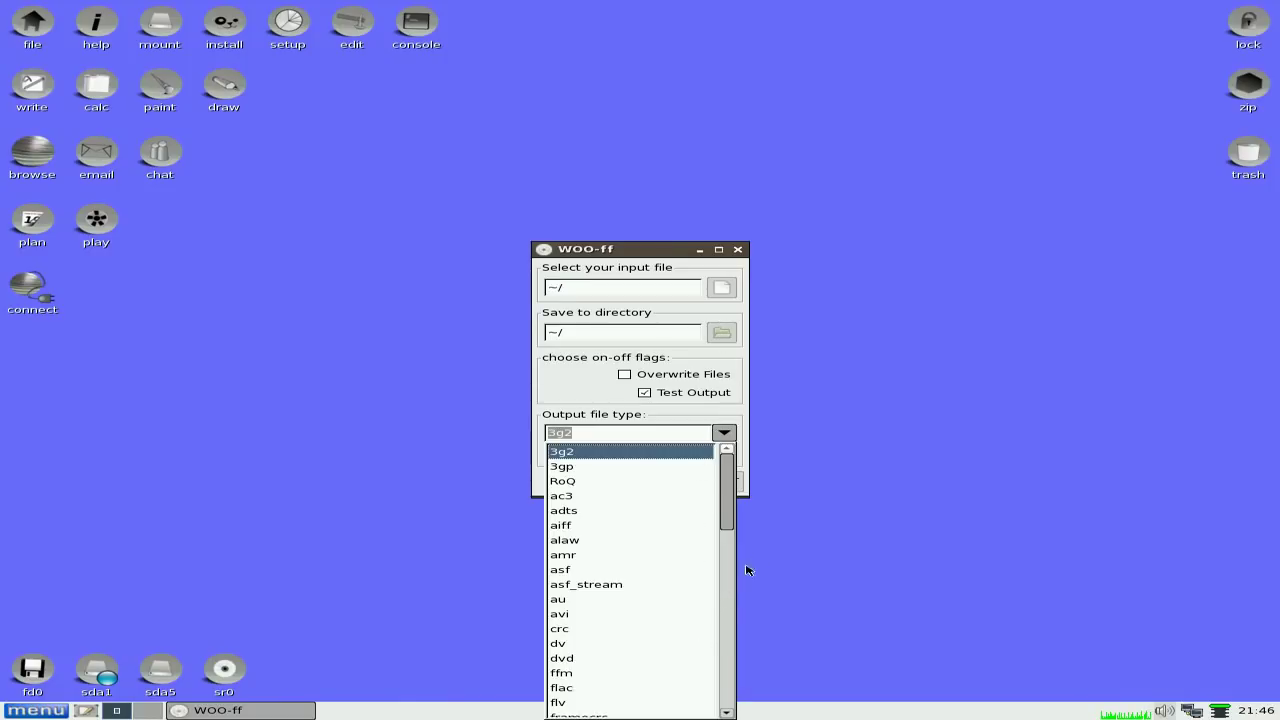
pyautogui.click(797, 539)
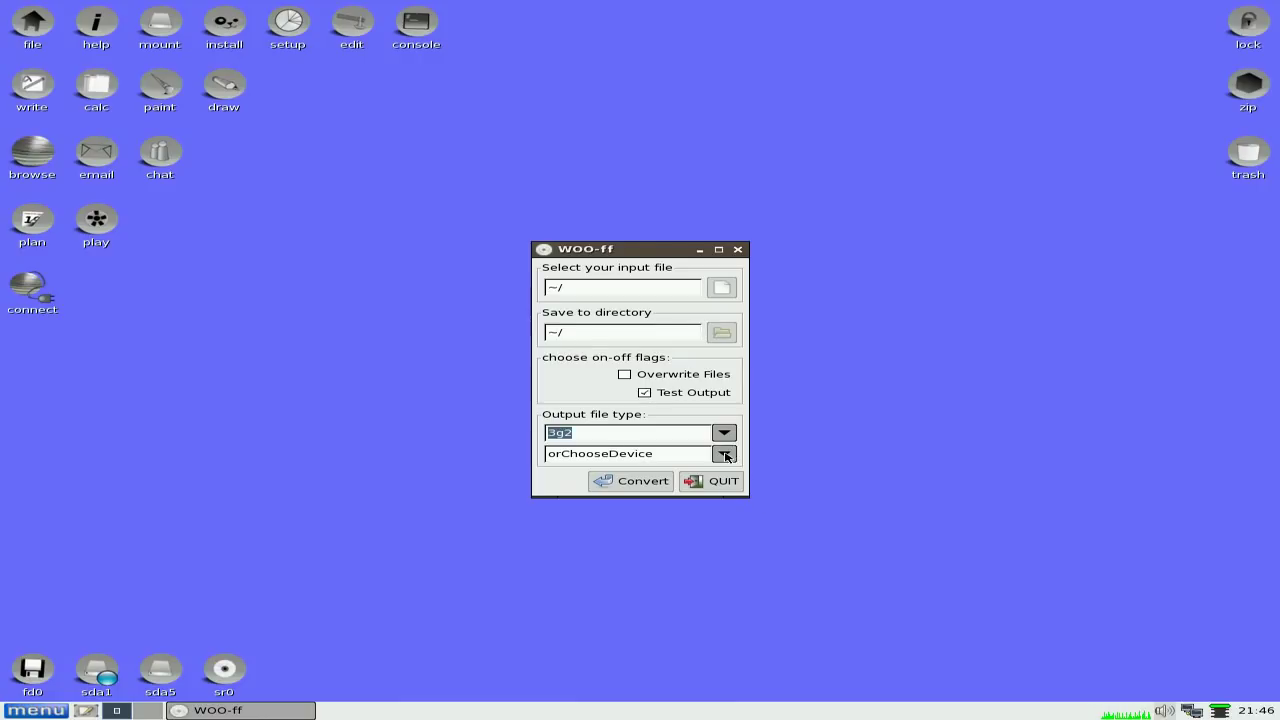
pyautogui.click(724, 454)
pyautogui.click(696, 540)
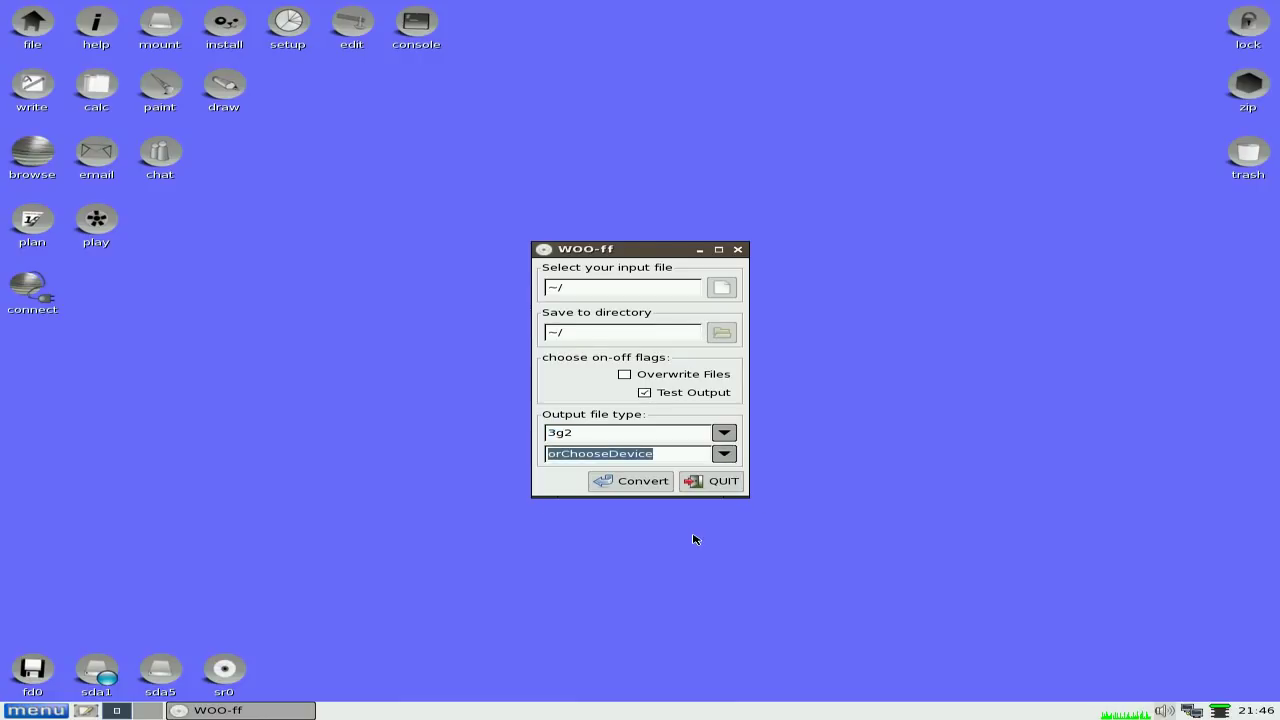
pyautogui.click(712, 484)
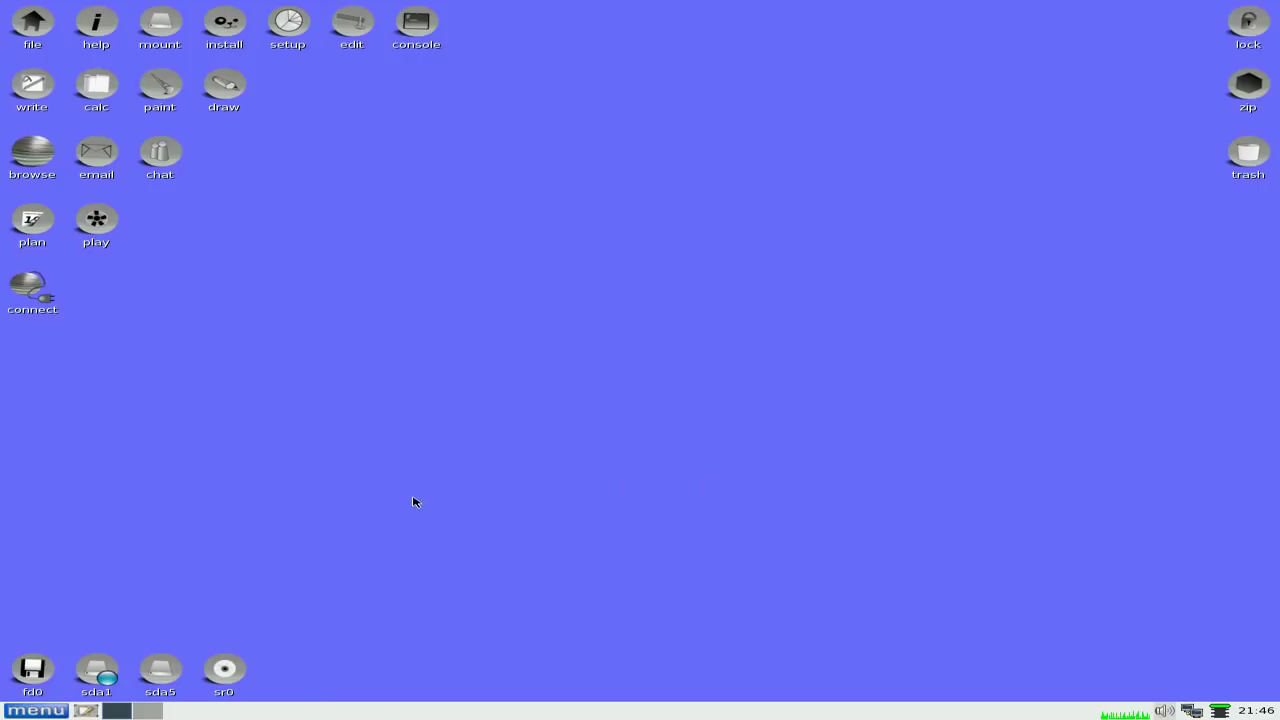
# Launch the pupRadio/pupTelly streaming media application and play the Sky News video preset.
pyautogui.rightClick(545, 291)
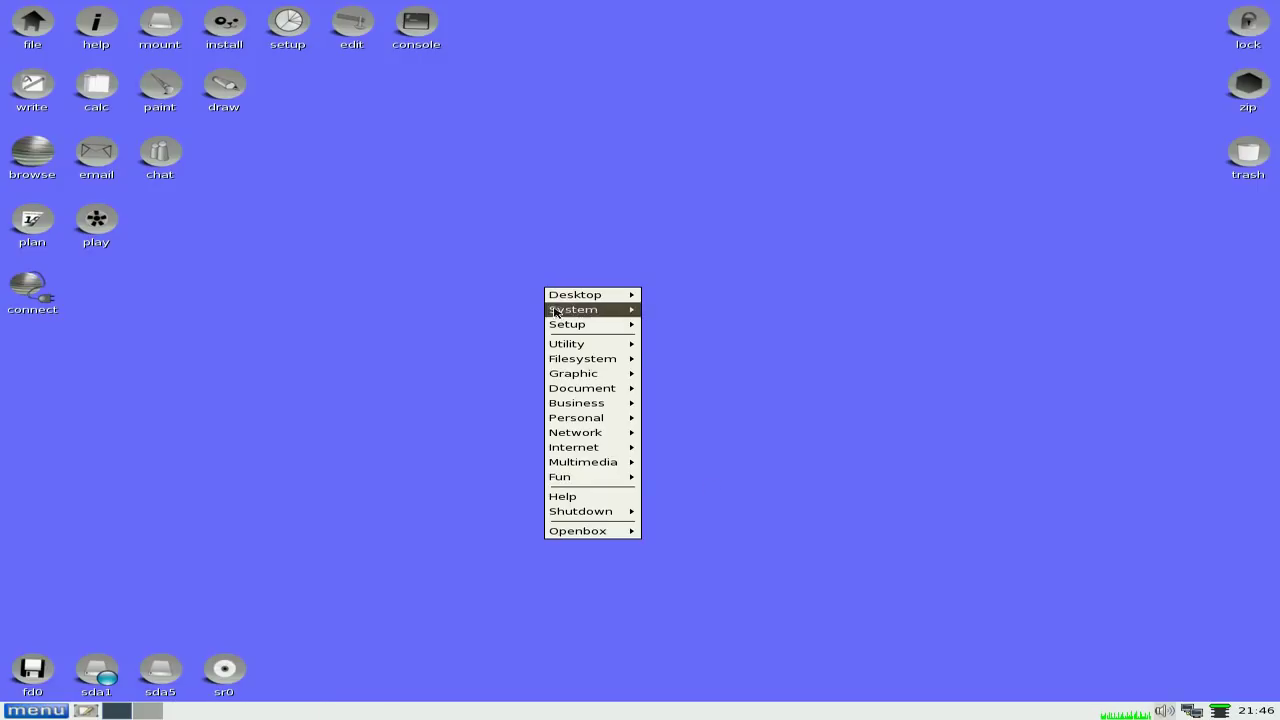
pyautogui.moveTo(576, 465)
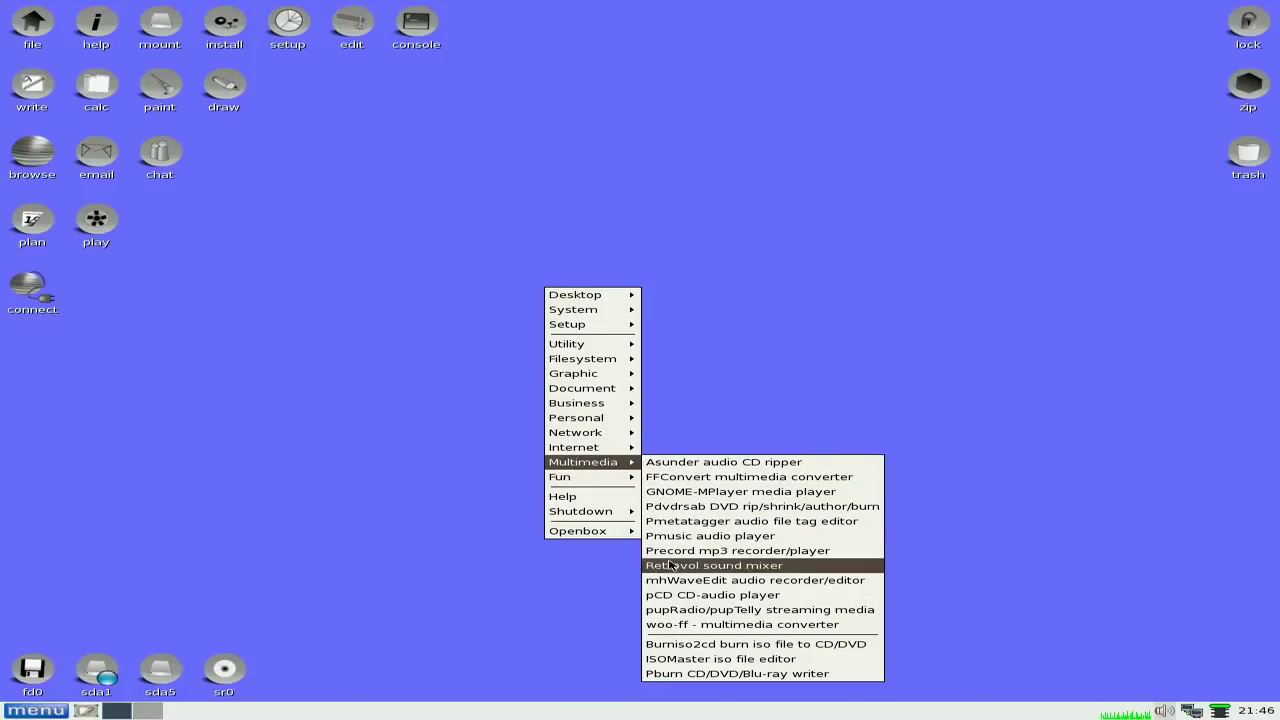
pyautogui.click(694, 611)
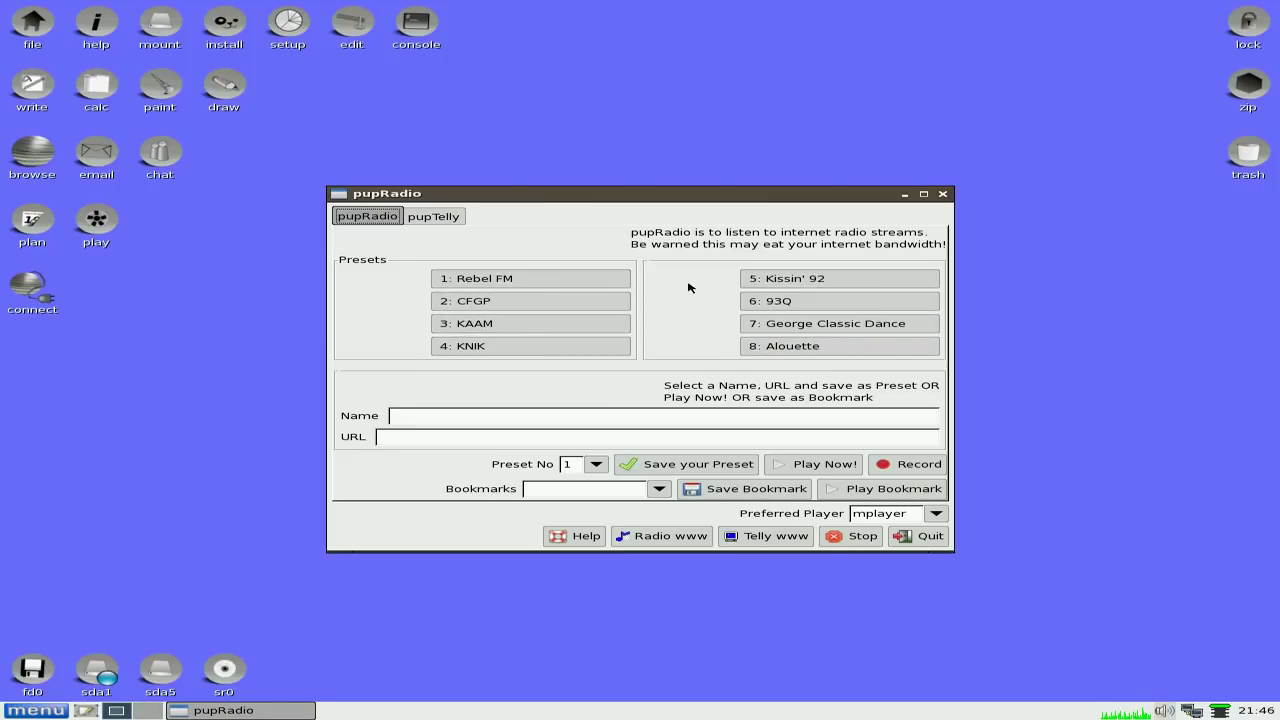
pyautogui.click(409, 218)
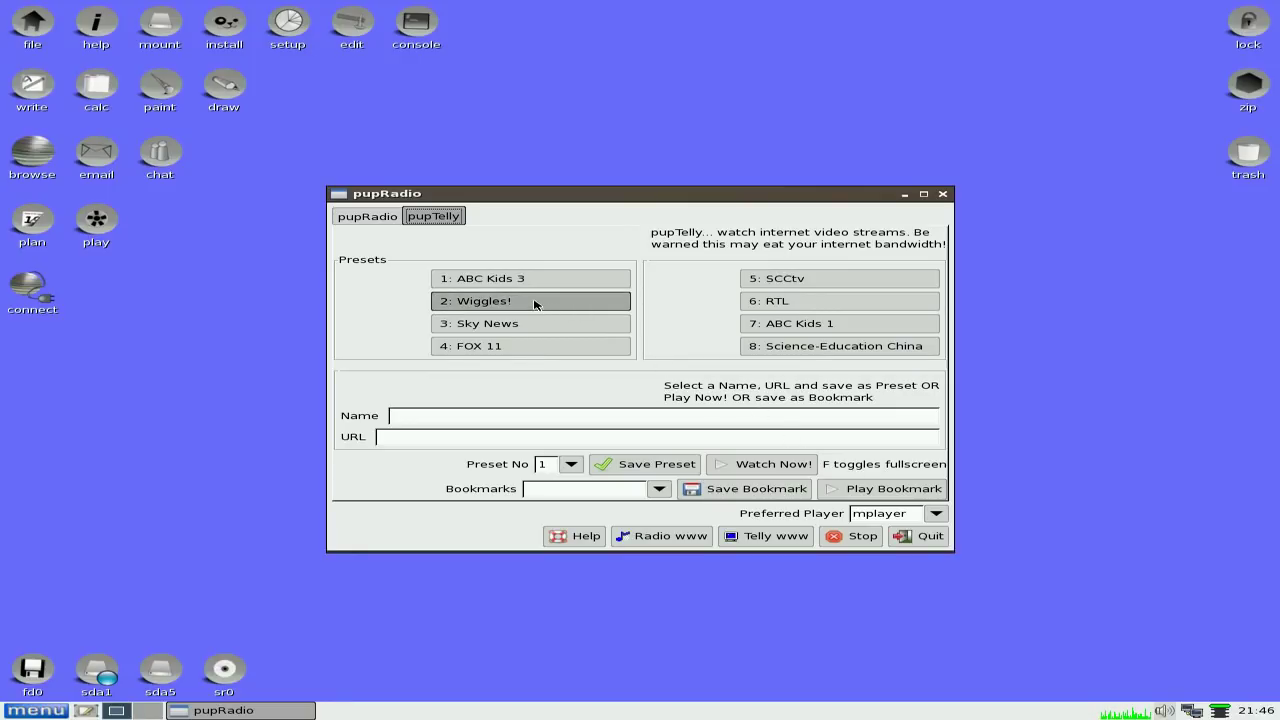
pyautogui.click(490, 326)
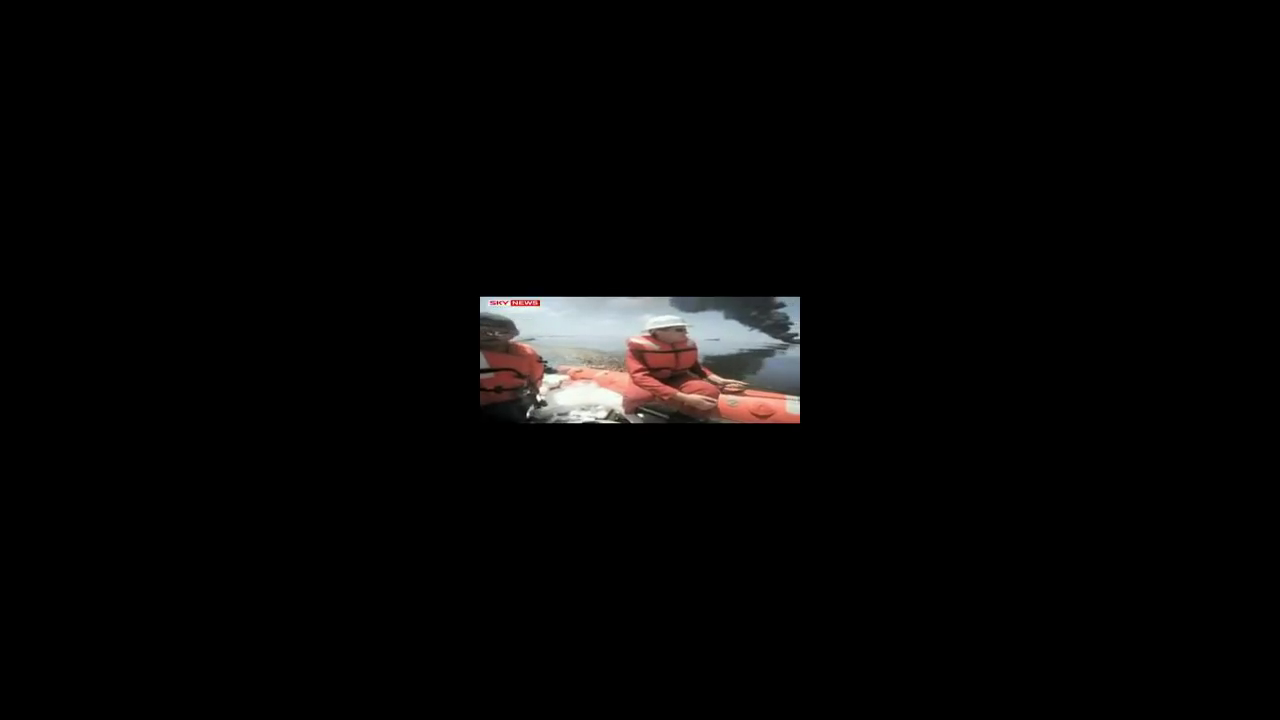
# Switch the Sky News stream out of fullscreen and close its player window.
pyautogui.press('f')
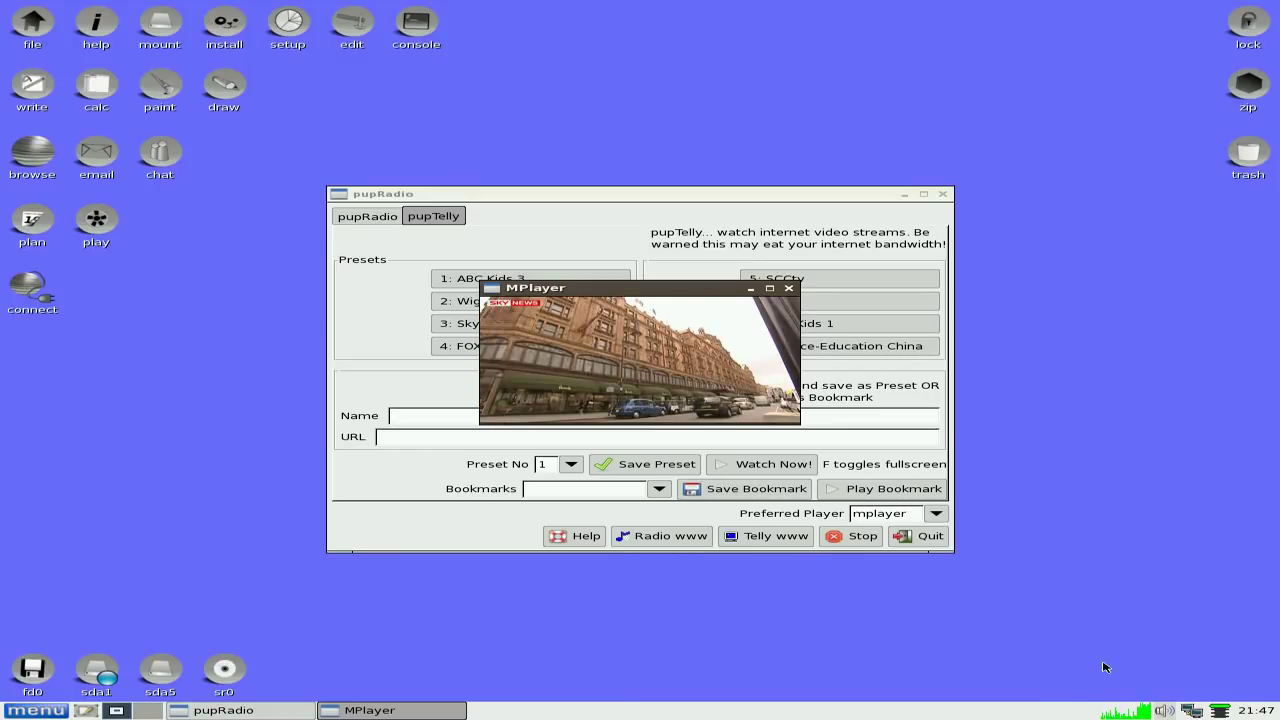
pyautogui.moveTo(1129, 713)
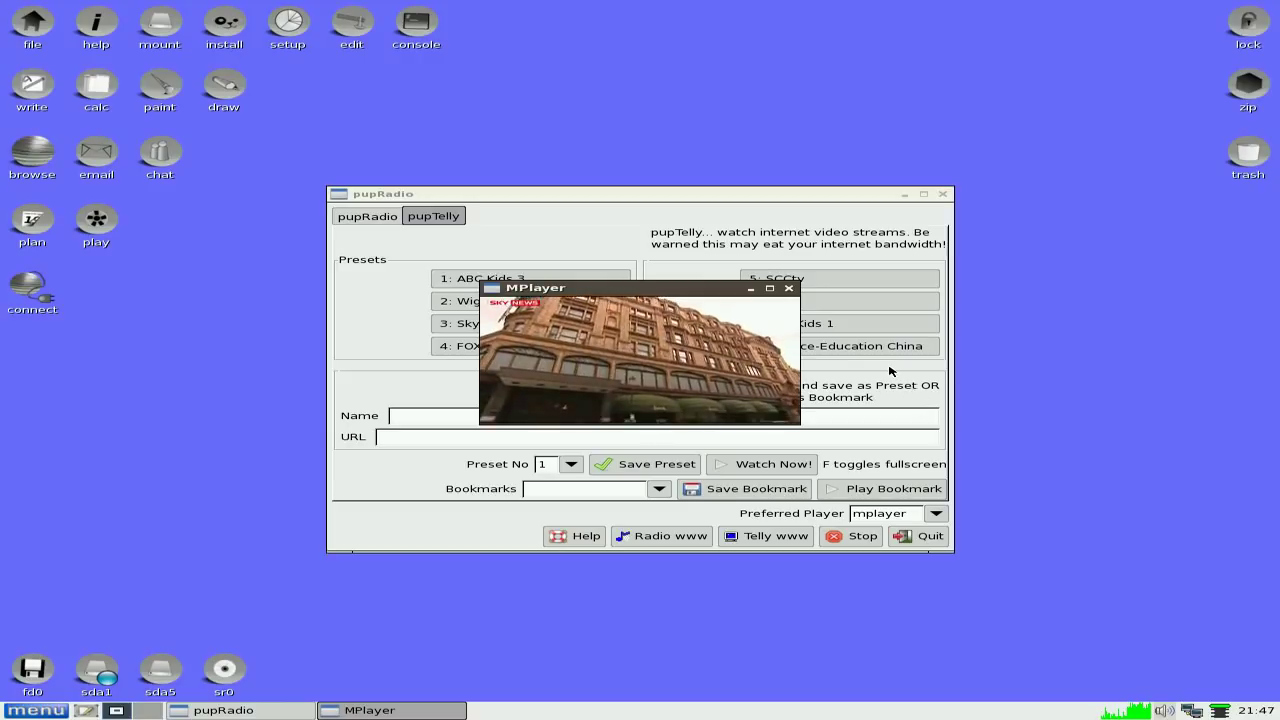
pyautogui.click(789, 289)
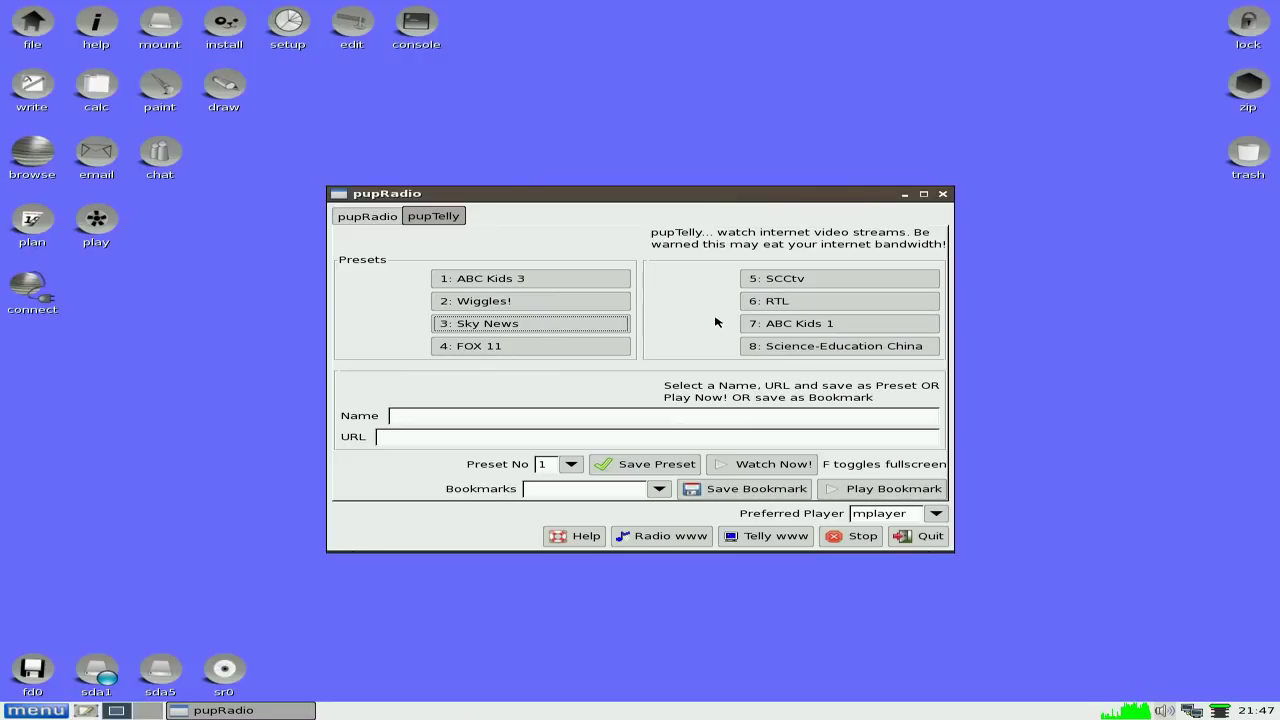
# Play the ABC Kids 1 video preset and switch its stream out of fullscreen.
pyautogui.click(780, 326)
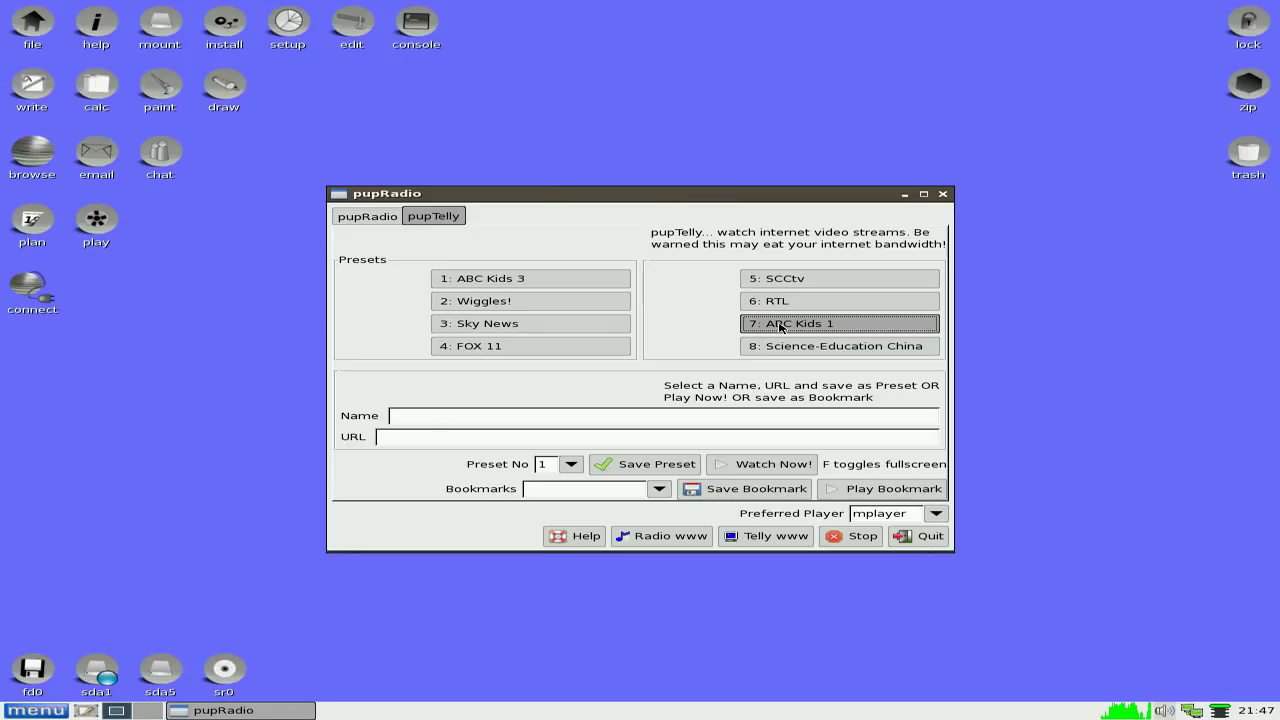
pyautogui.click(780, 327)
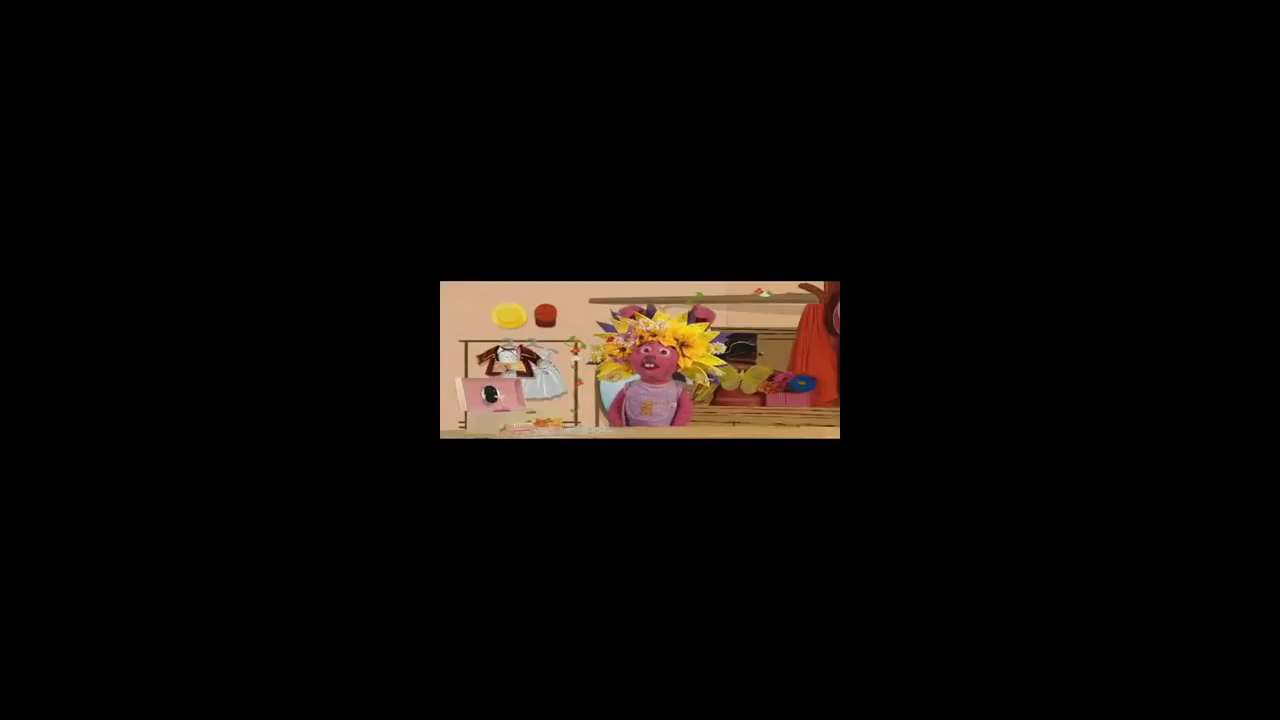
pyautogui.press('f')
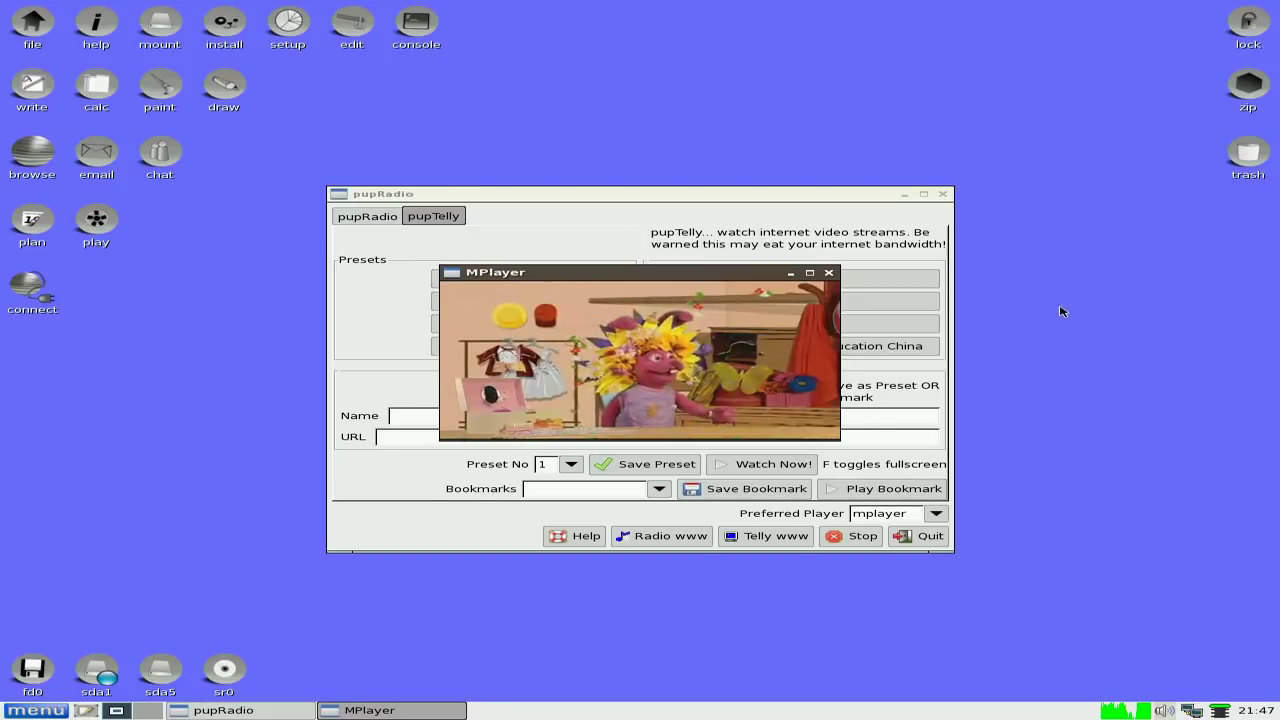
# Minimize the pupRadio window and close the ABC Kids 1 player.
pyautogui.click(905, 195)
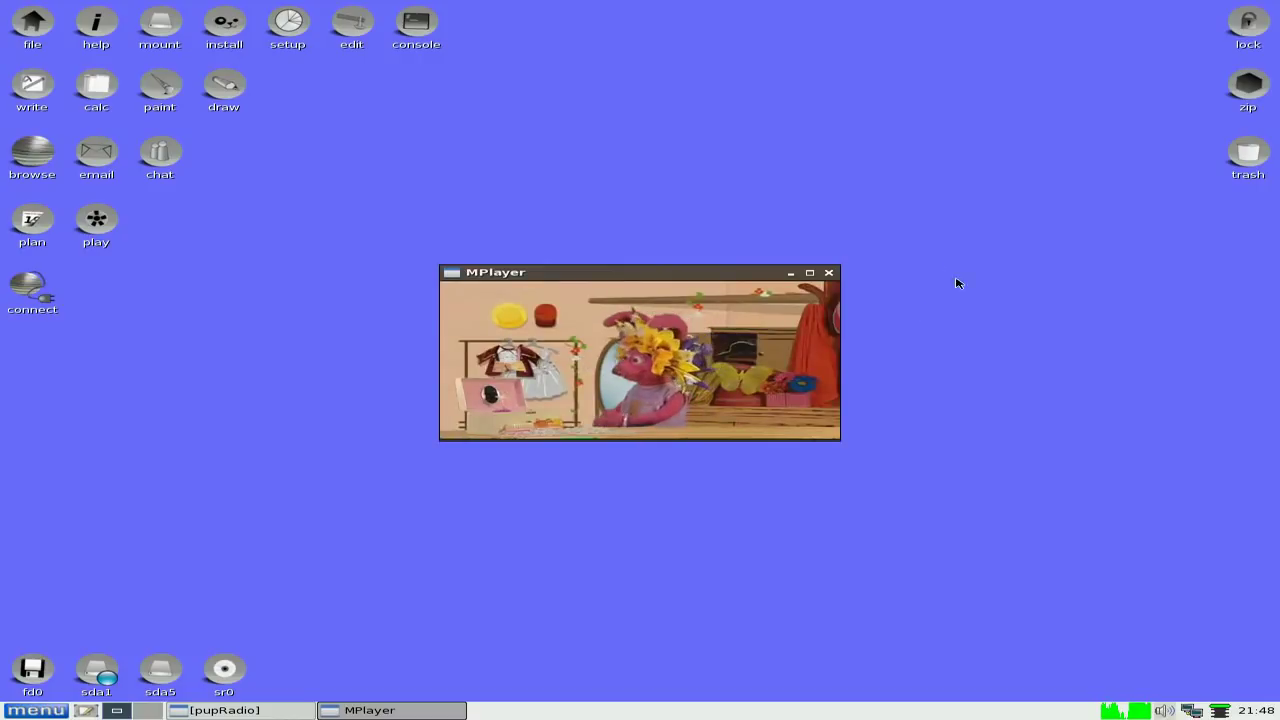
pyautogui.click(831, 272)
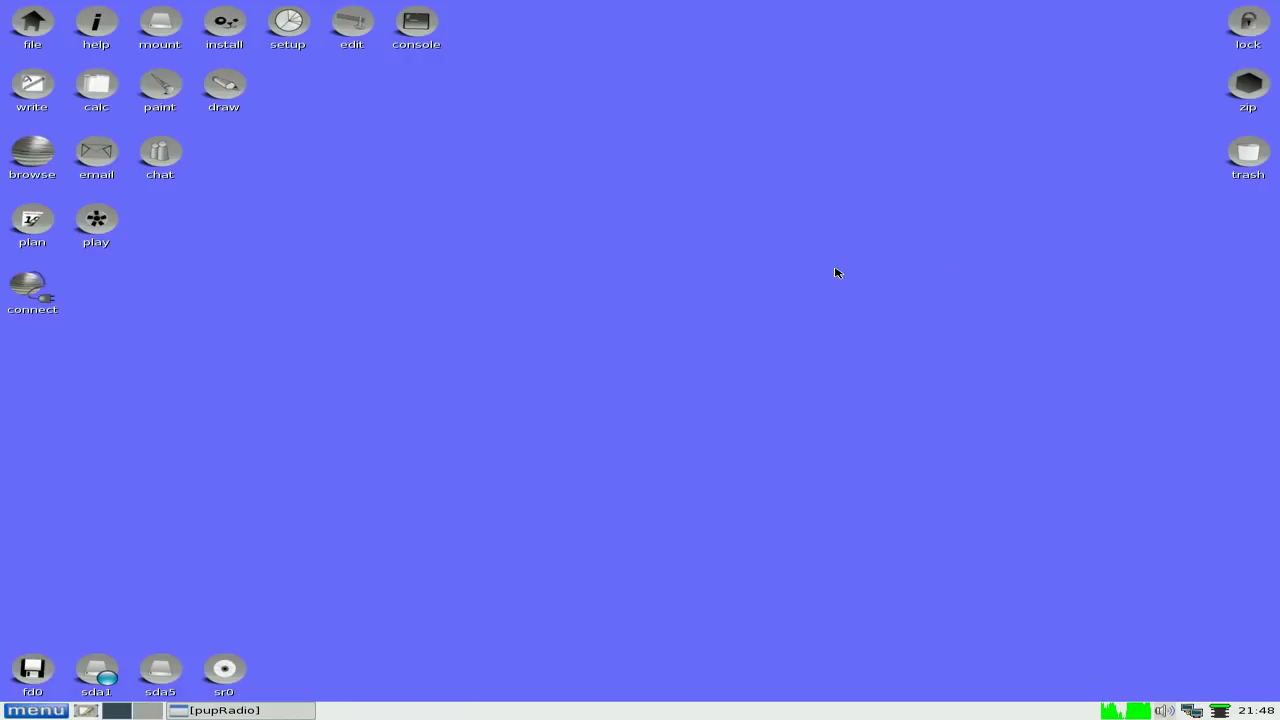
# Restore the minimized pupRadio window and quit the application.
pyautogui.click(296, 710)
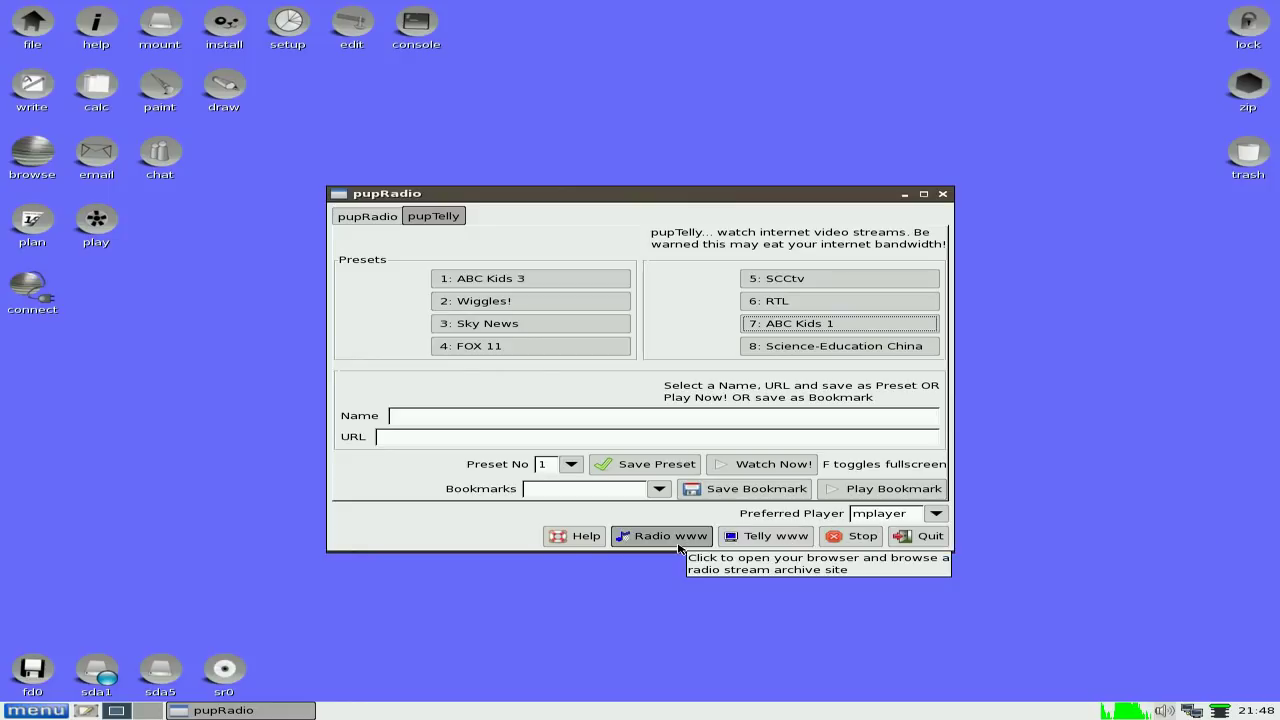
pyautogui.click(910, 545)
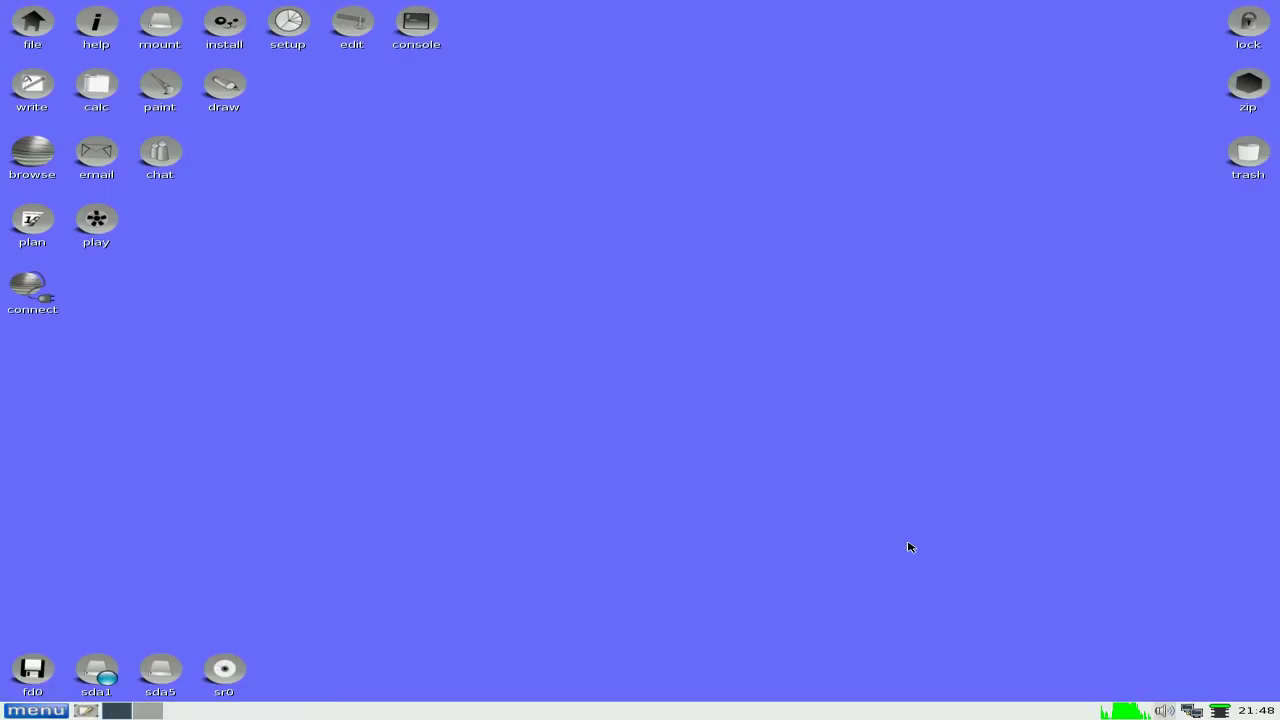
# Launch the Retrovol sound mixer to view its channel levels and close it.
pyautogui.rightClick(444, 300)
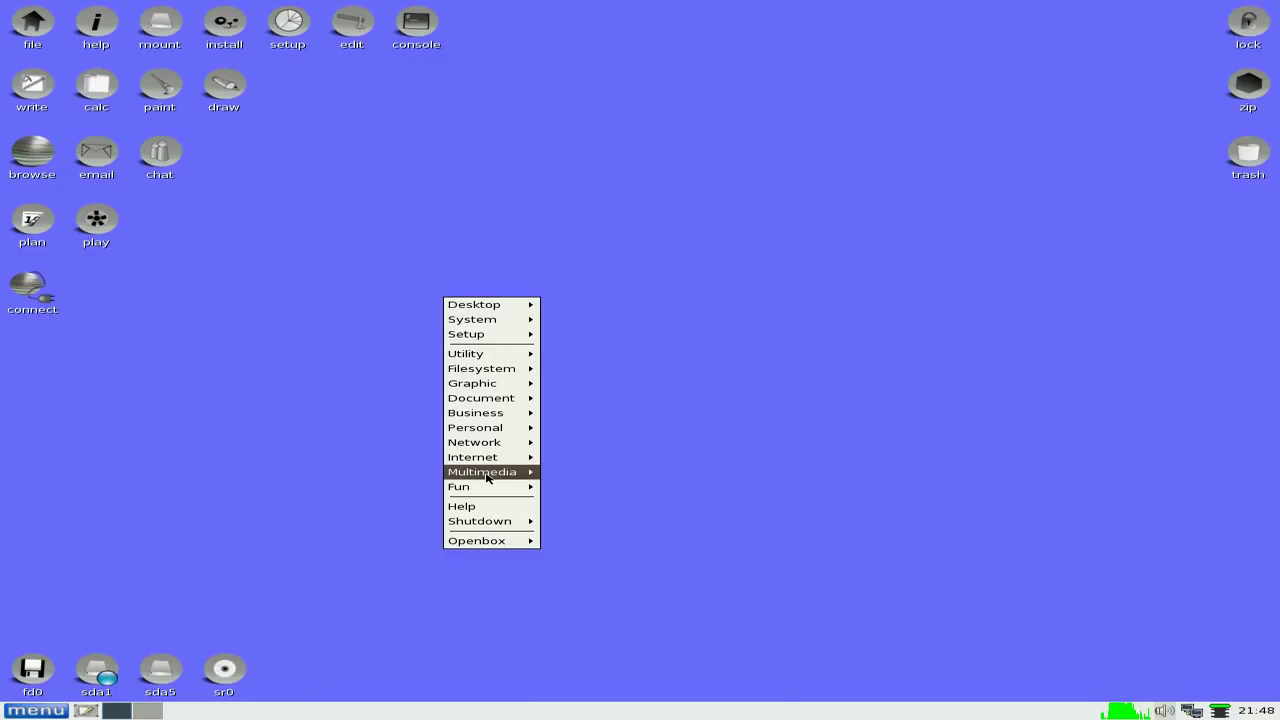
pyautogui.moveTo(489, 478)
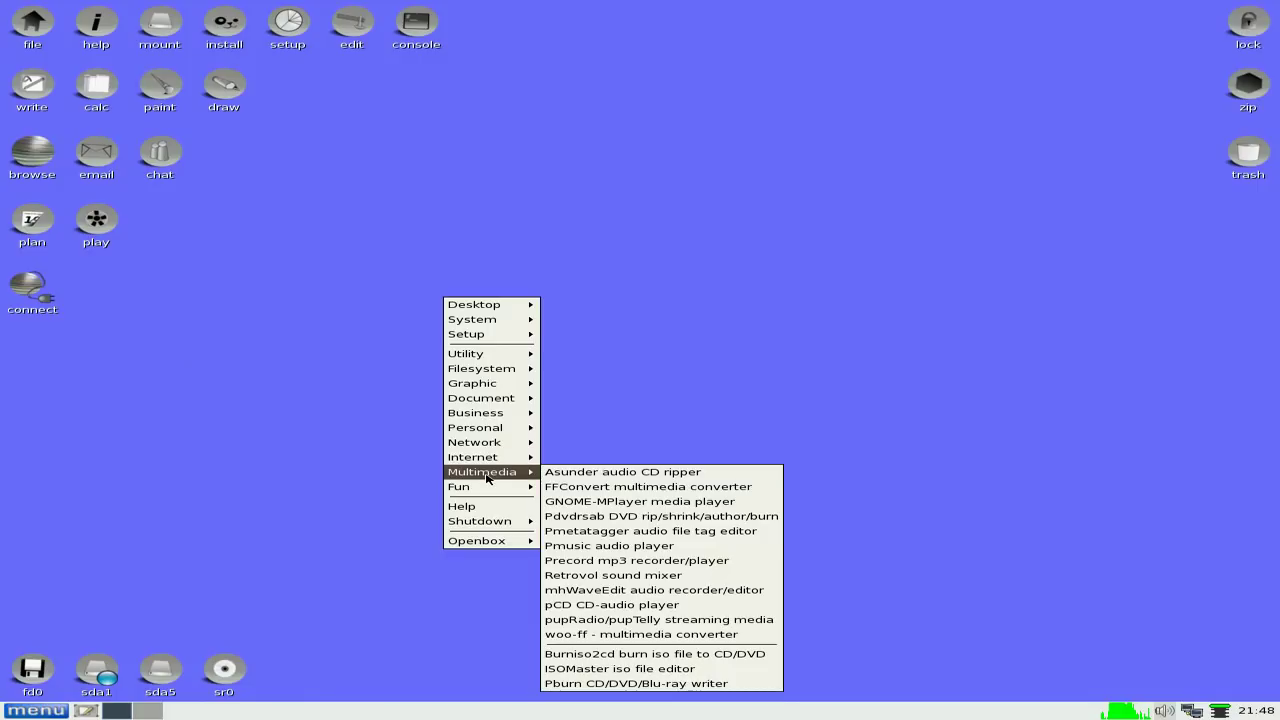
pyautogui.click(686, 577)
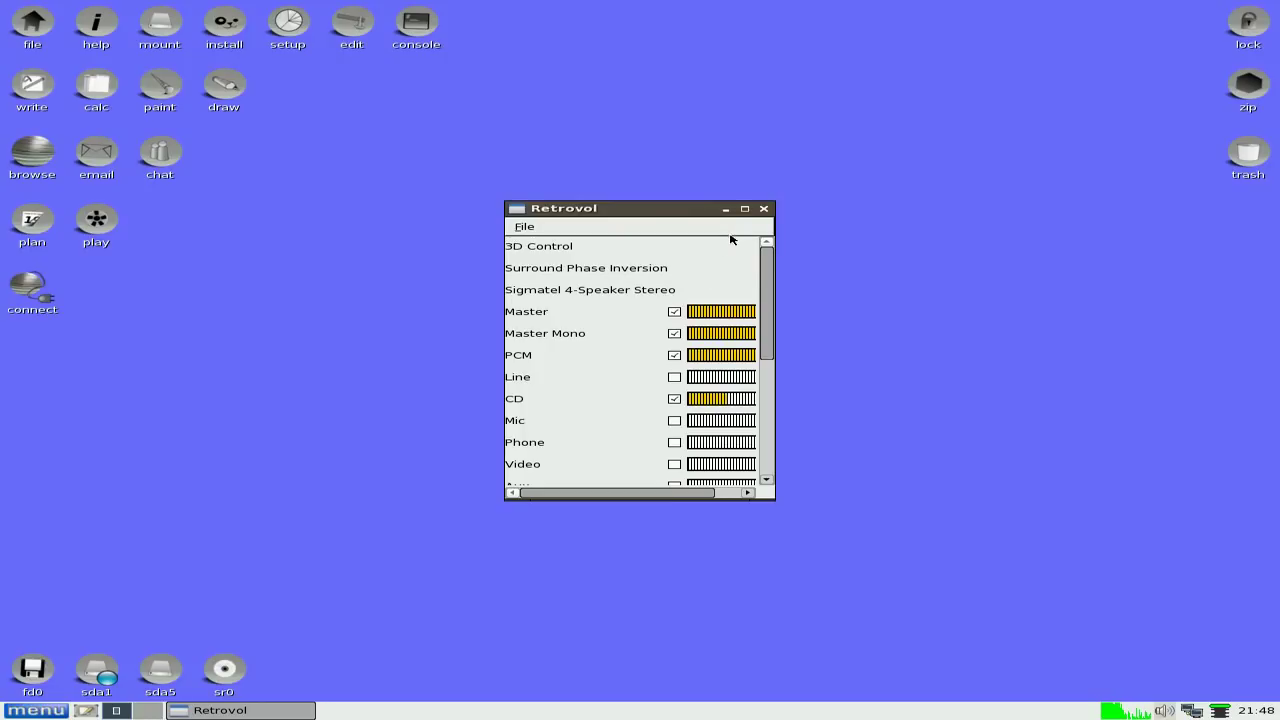
pyautogui.click(764, 208)
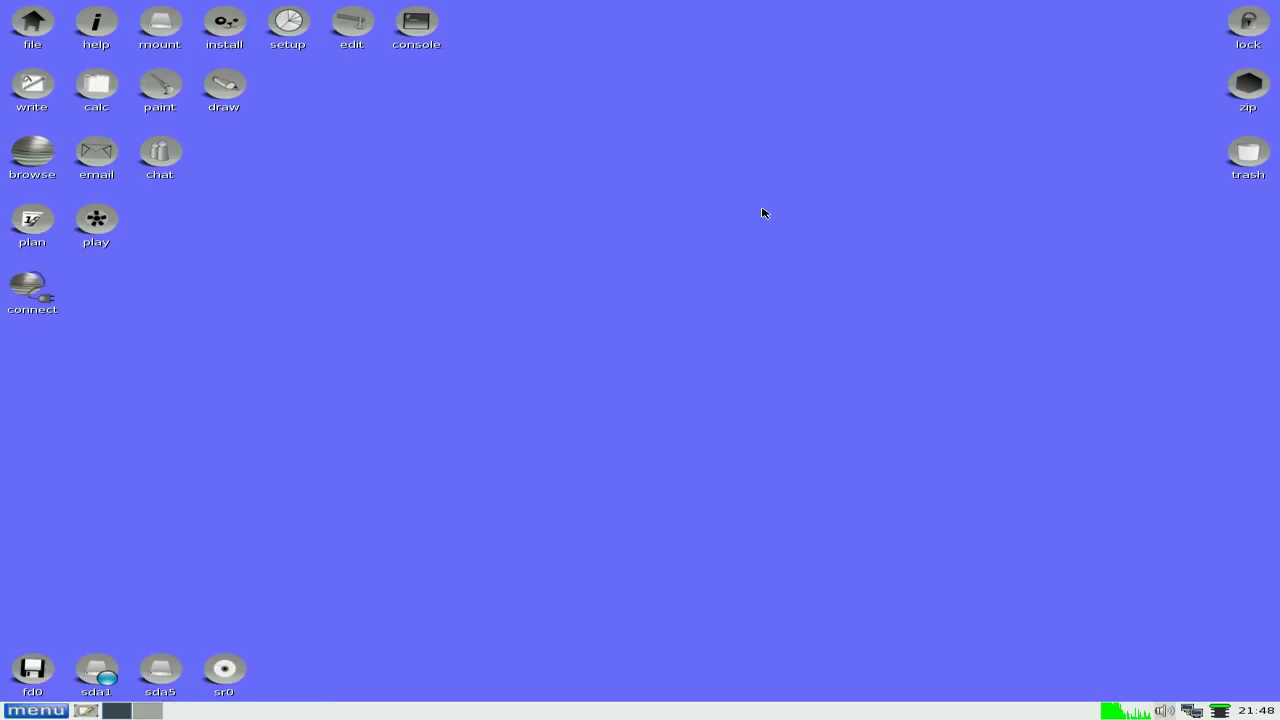
pyautogui.rightClick(587, 212)
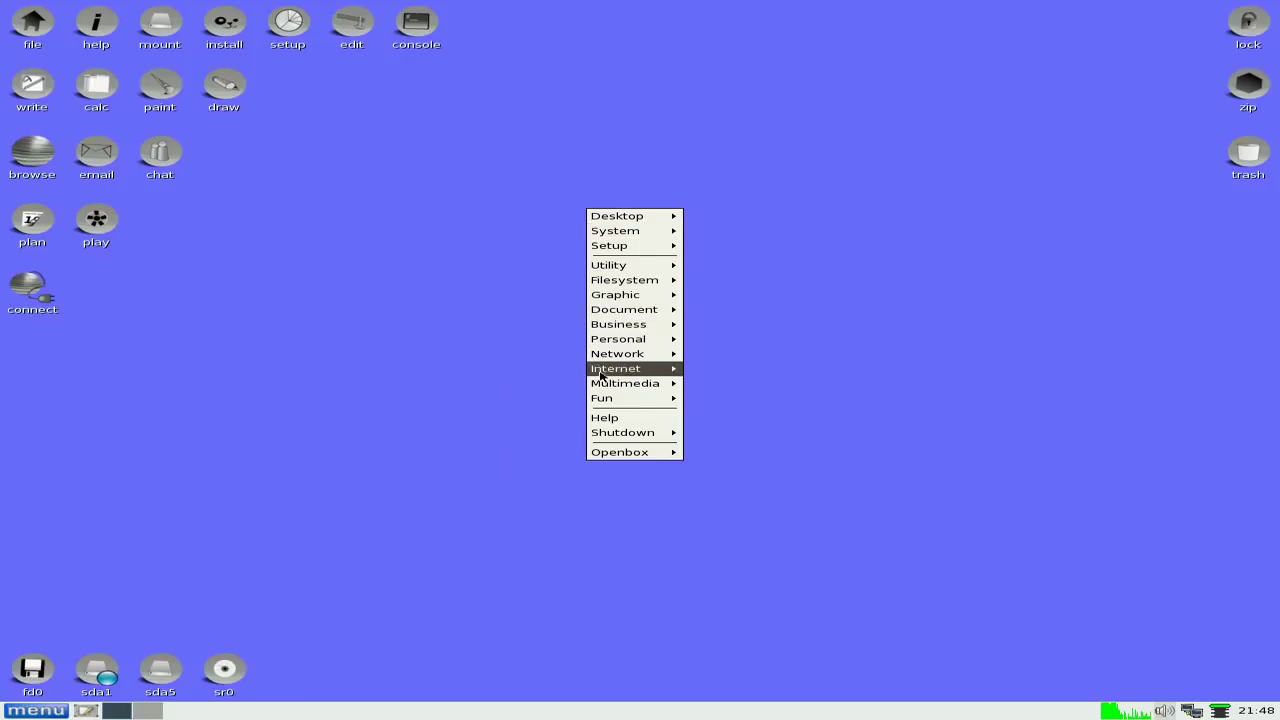
pyautogui.moveTo(603, 383)
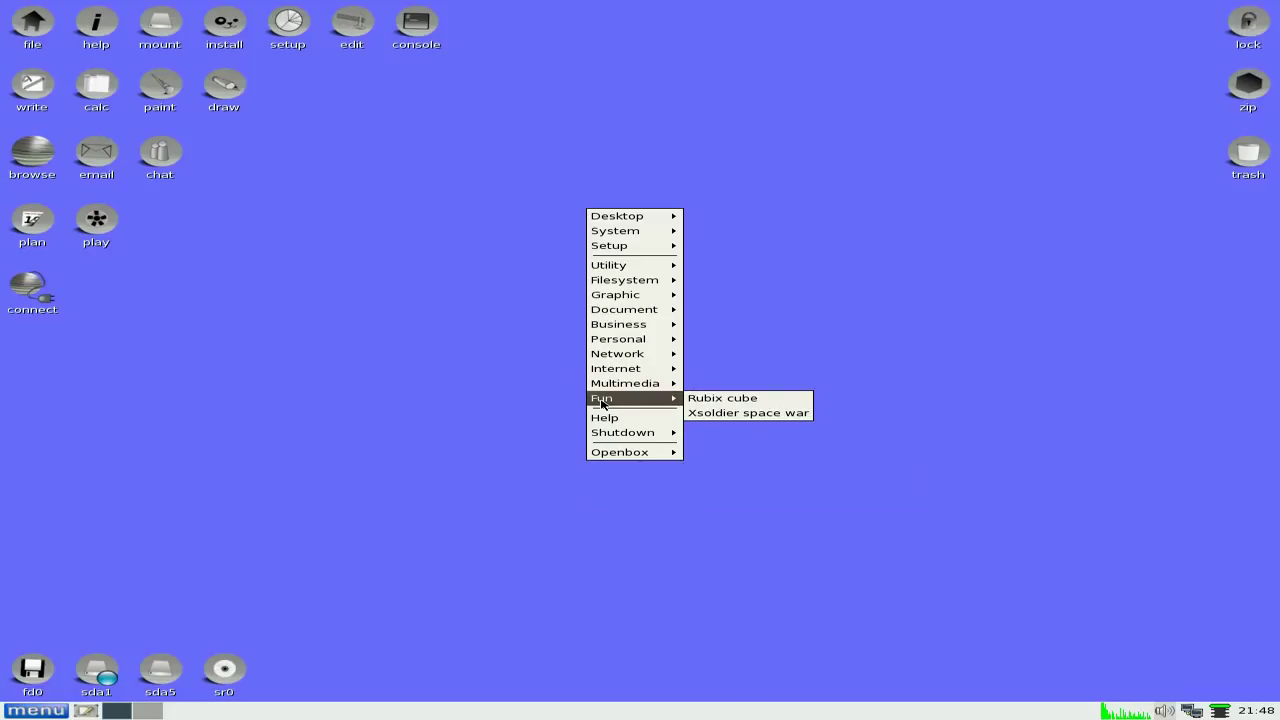
pyautogui.click(693, 526)
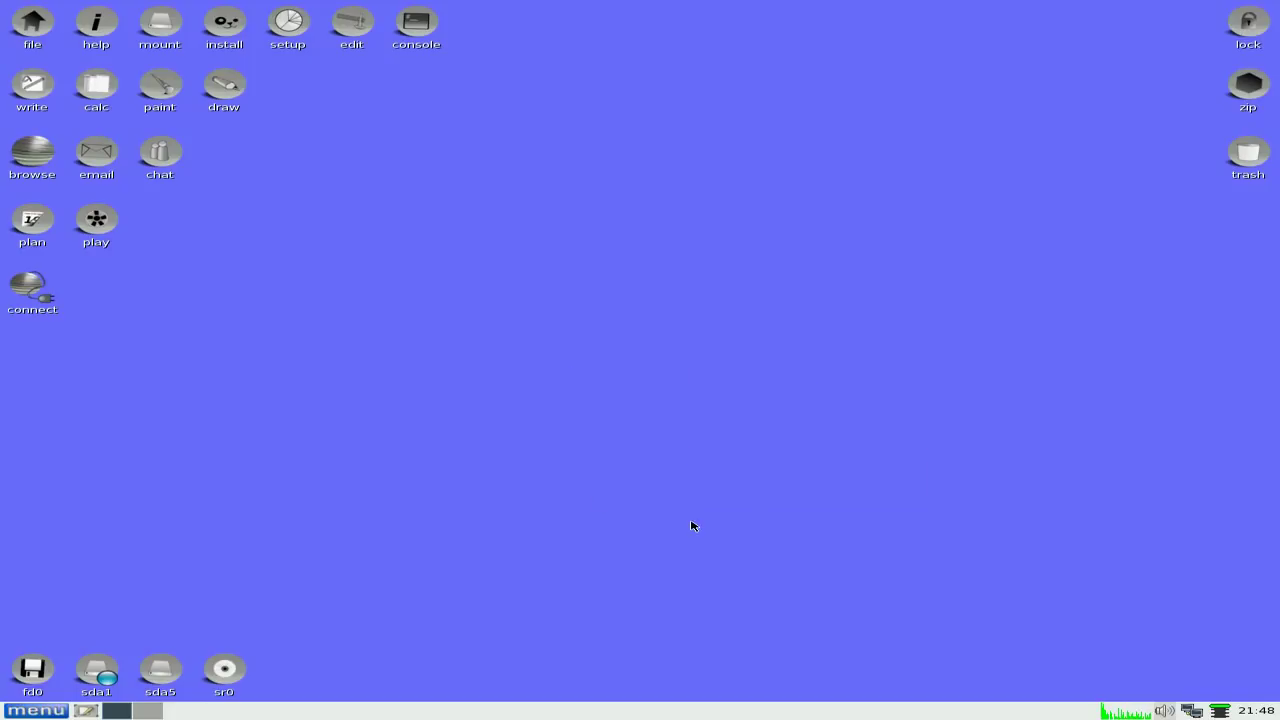
# Start the Puppy Package Manager from the Install window and choose the gimp-2.6.8-q1 package in the Graphic category.
pyautogui.click(216, 31)
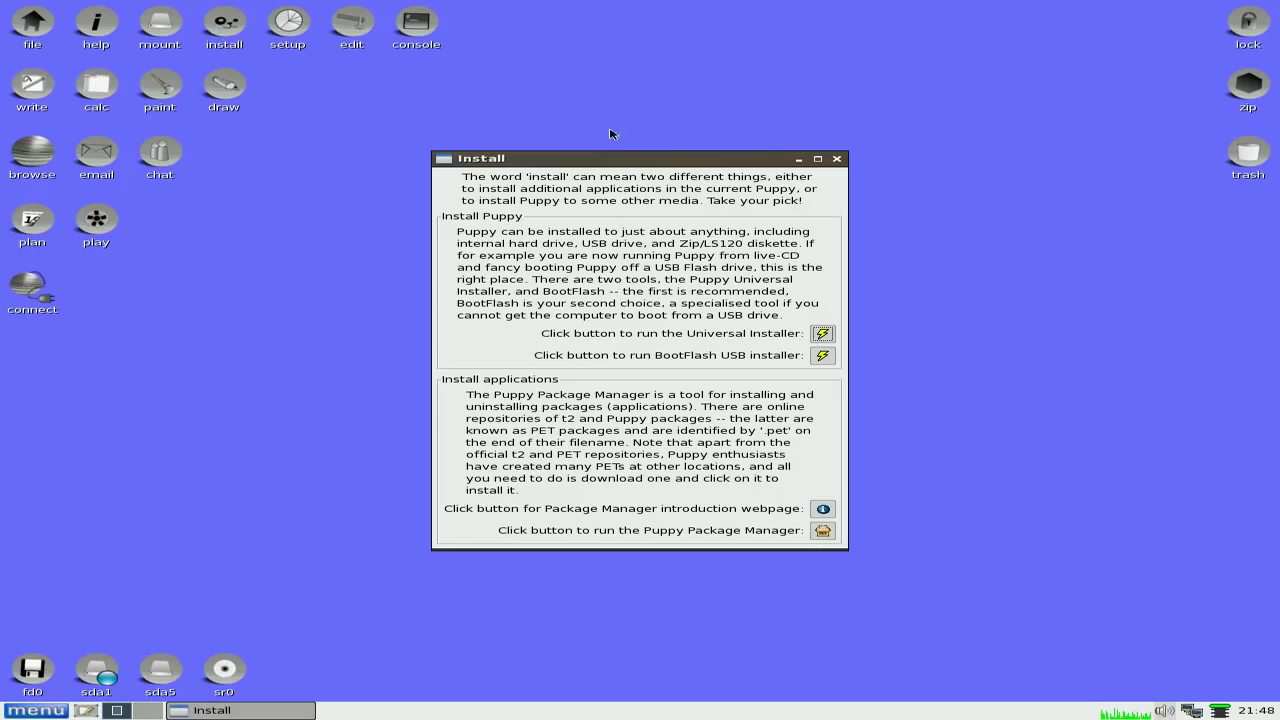
pyautogui.click(829, 535)
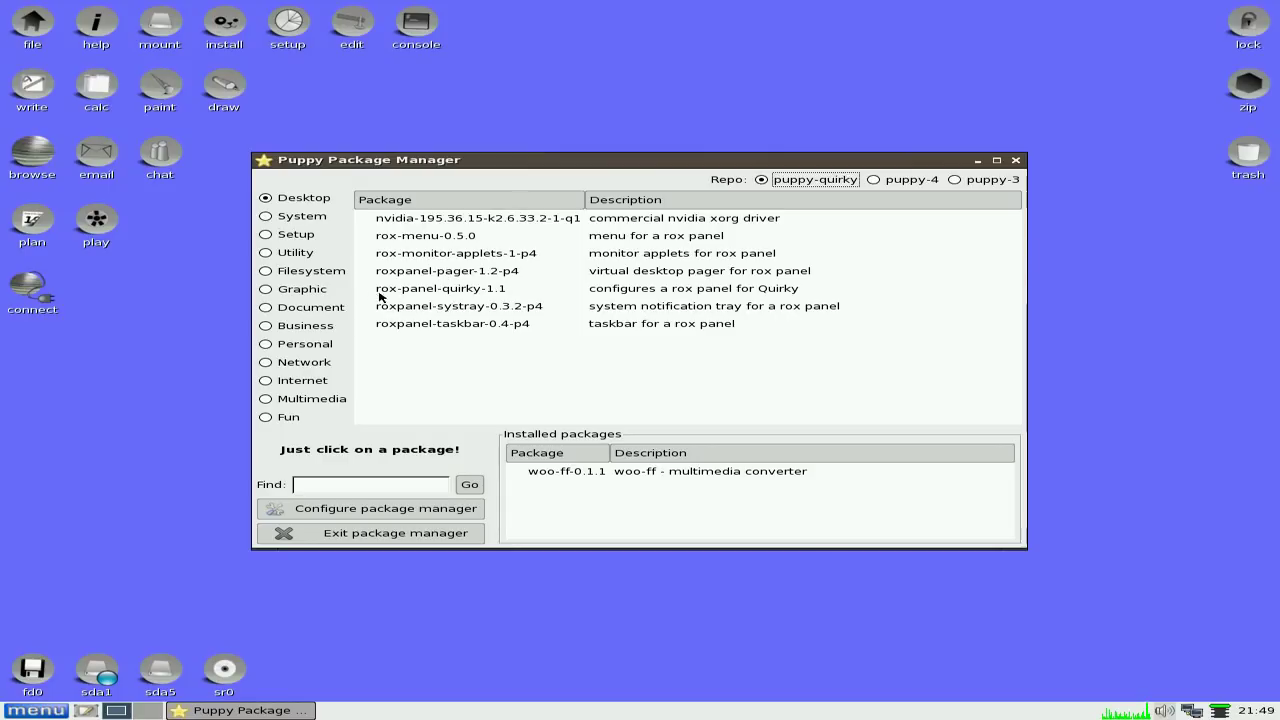
pyautogui.click(314, 290)
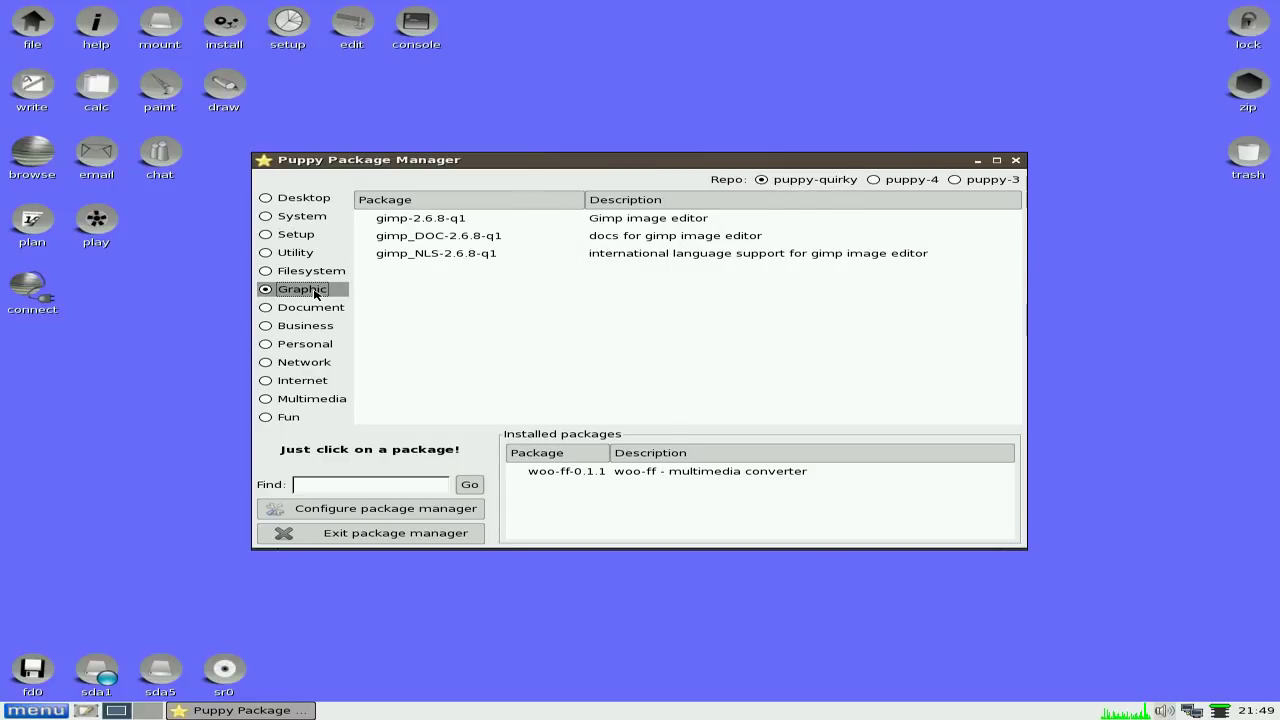
pyautogui.click(462, 223)
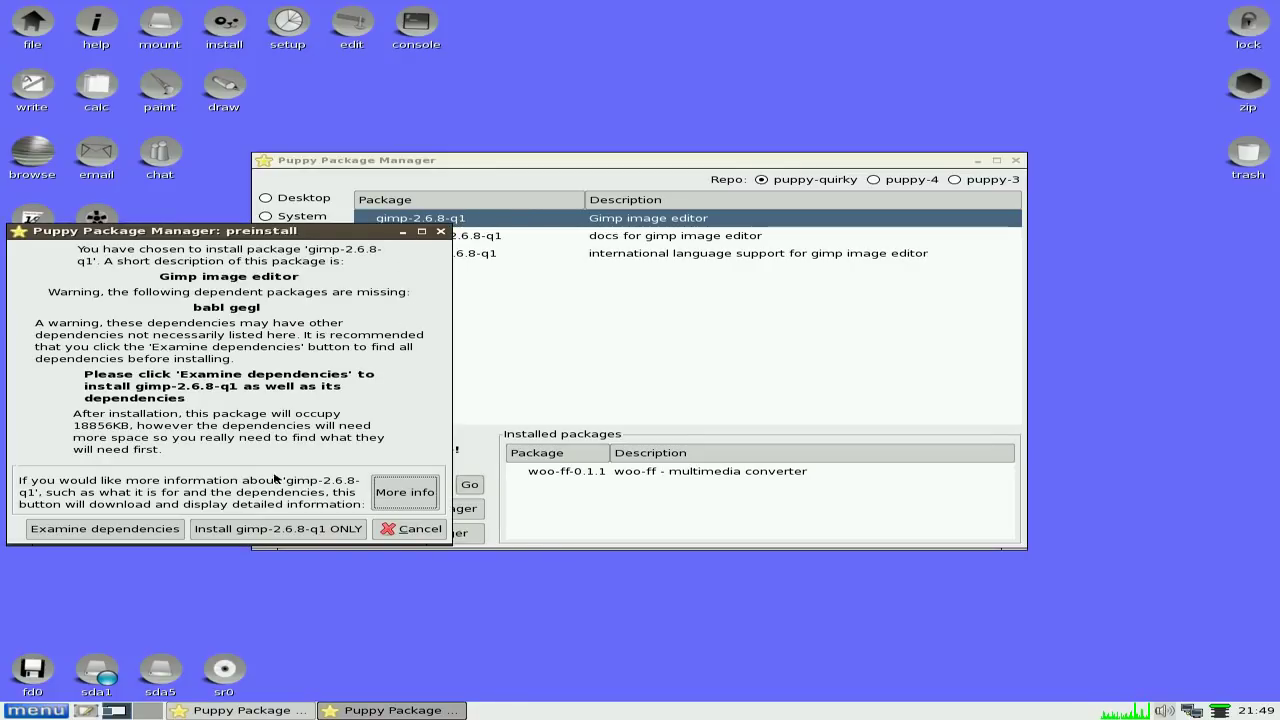
# Examine the dependencies, download and install Gimp with babl and gegl from ftp.nluug.nl, and close the package manager.
pyautogui.click(104, 528)
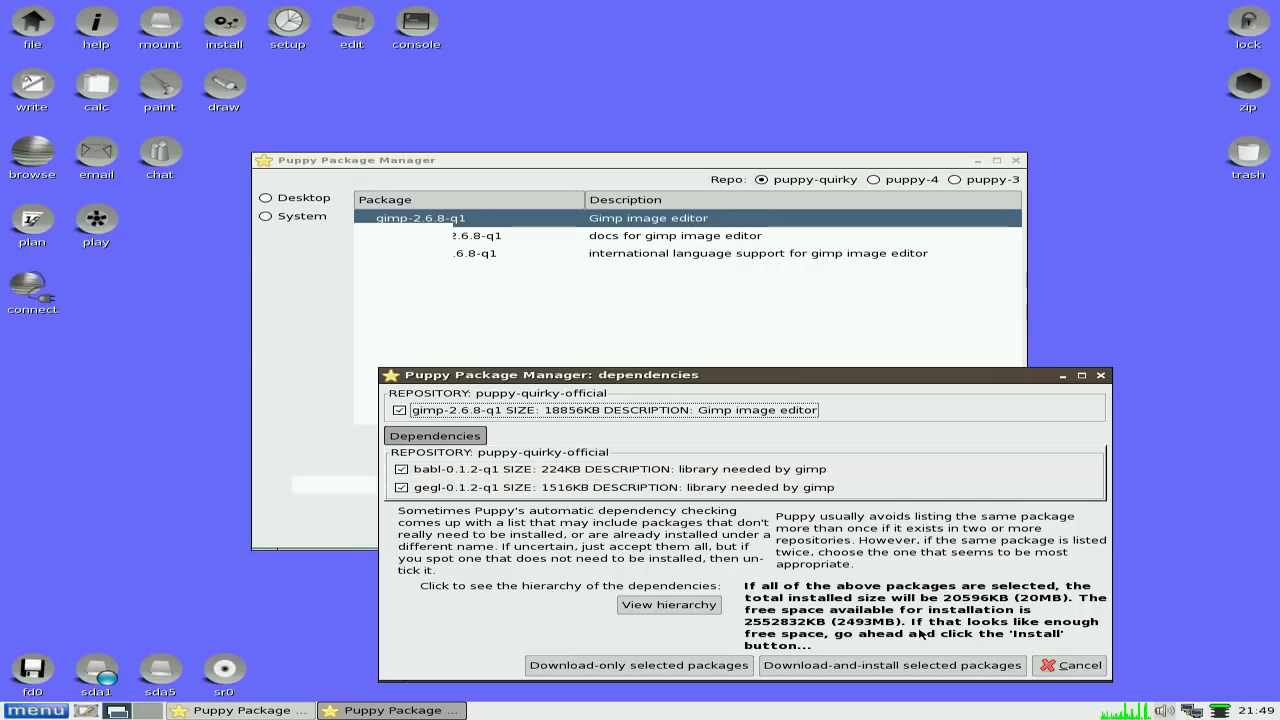
pyautogui.click(926, 666)
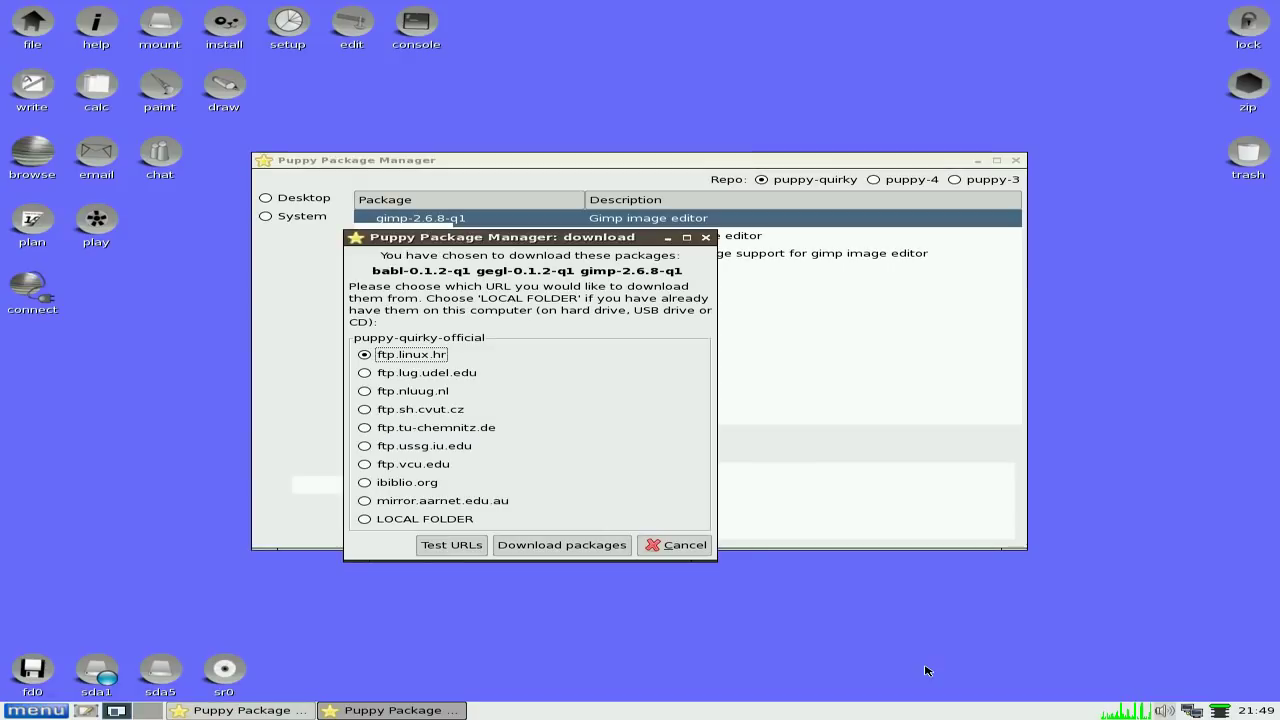
pyautogui.click(440, 391)
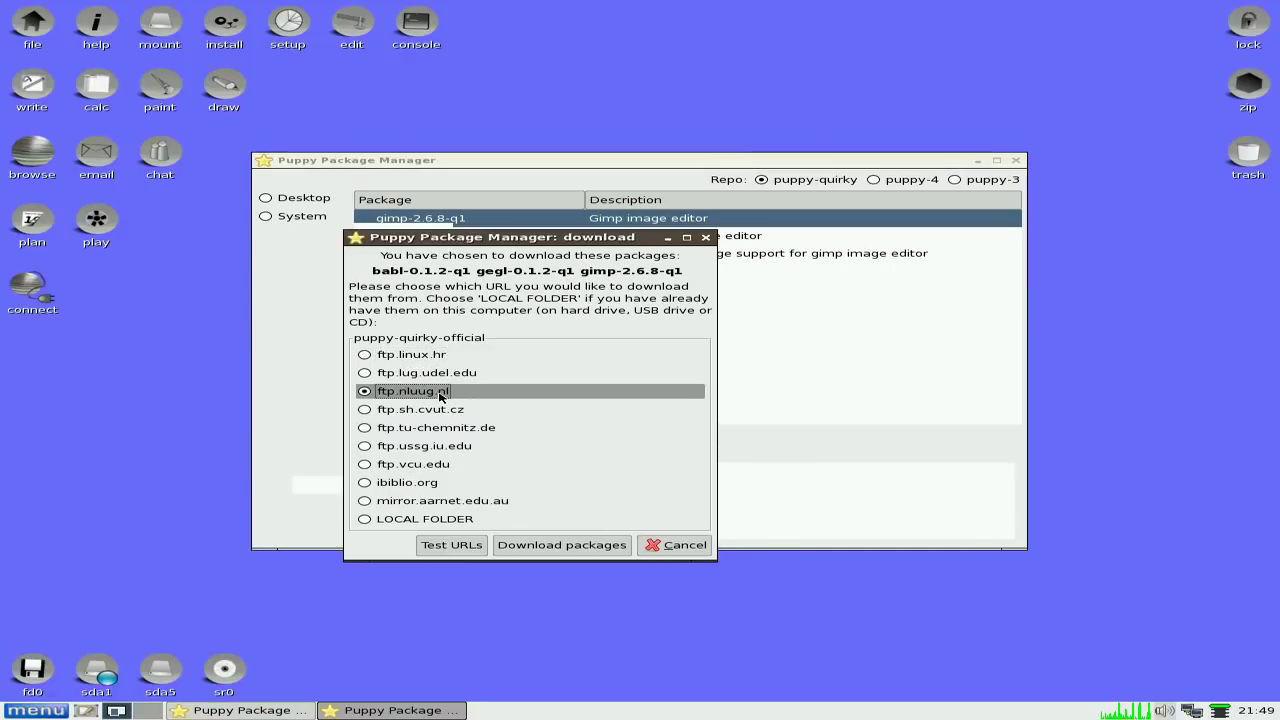
pyautogui.click(597, 550)
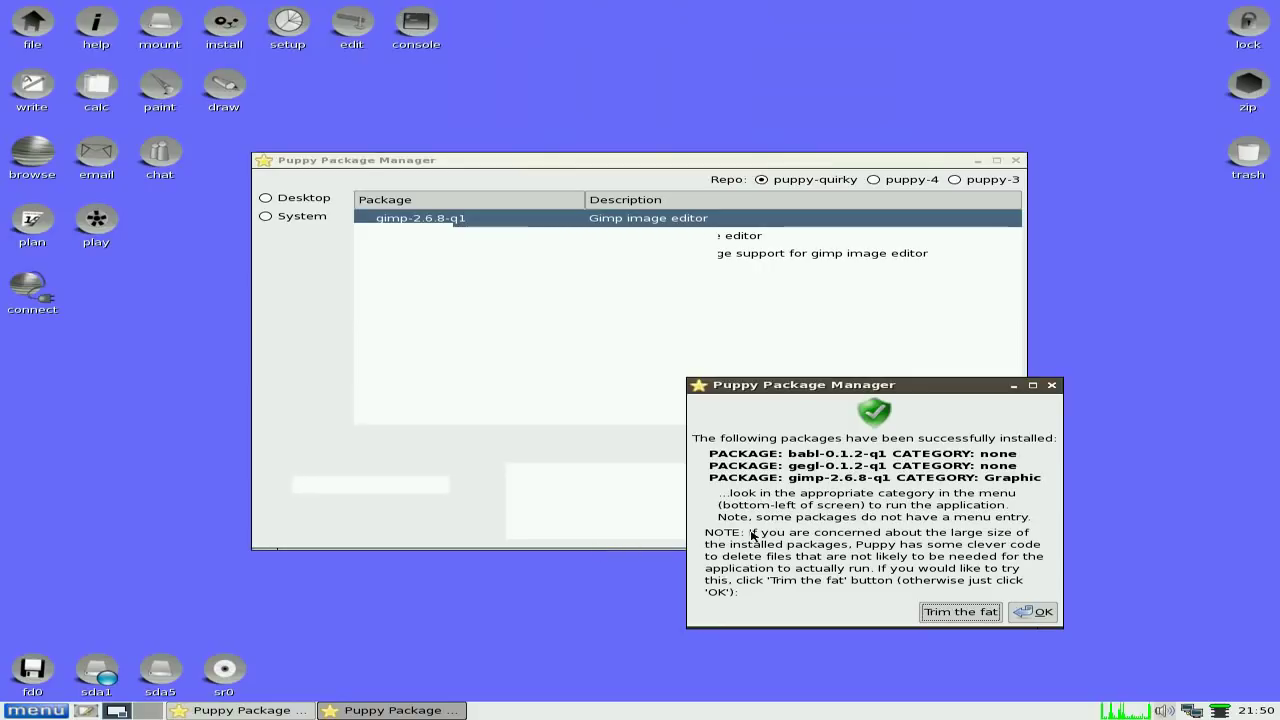
pyautogui.click(1035, 612)
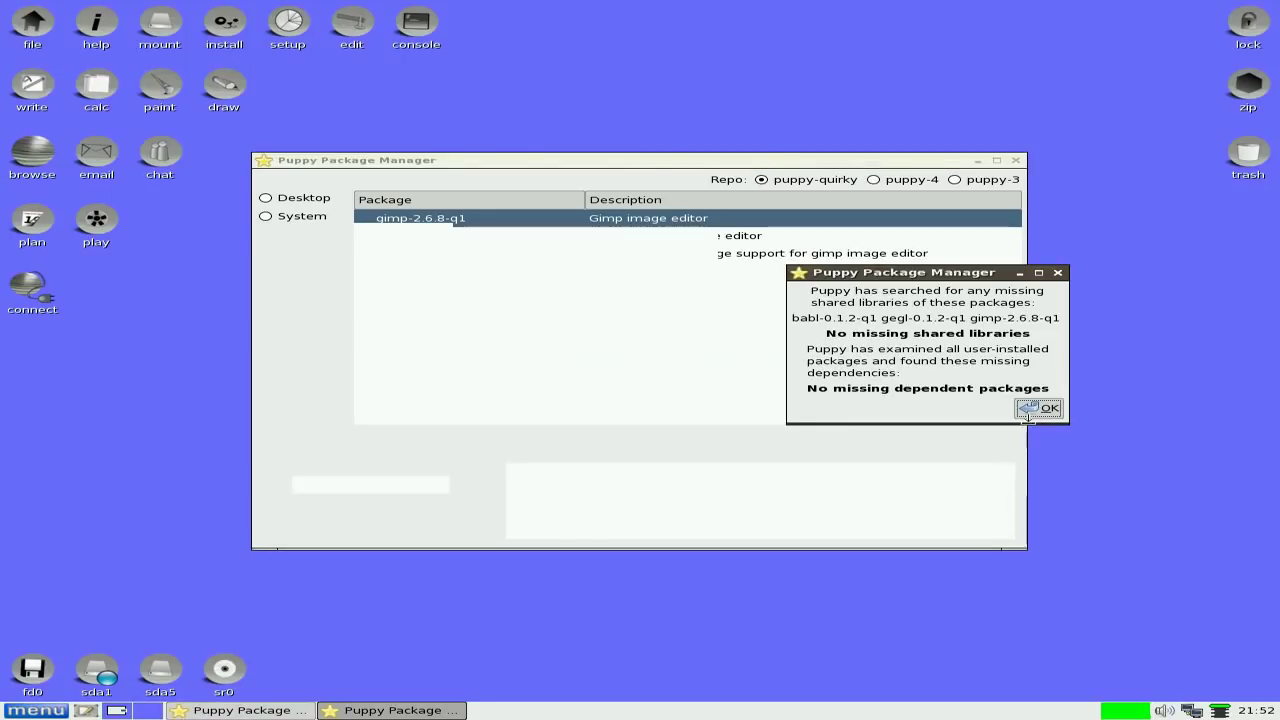
pyautogui.click(1038, 408)
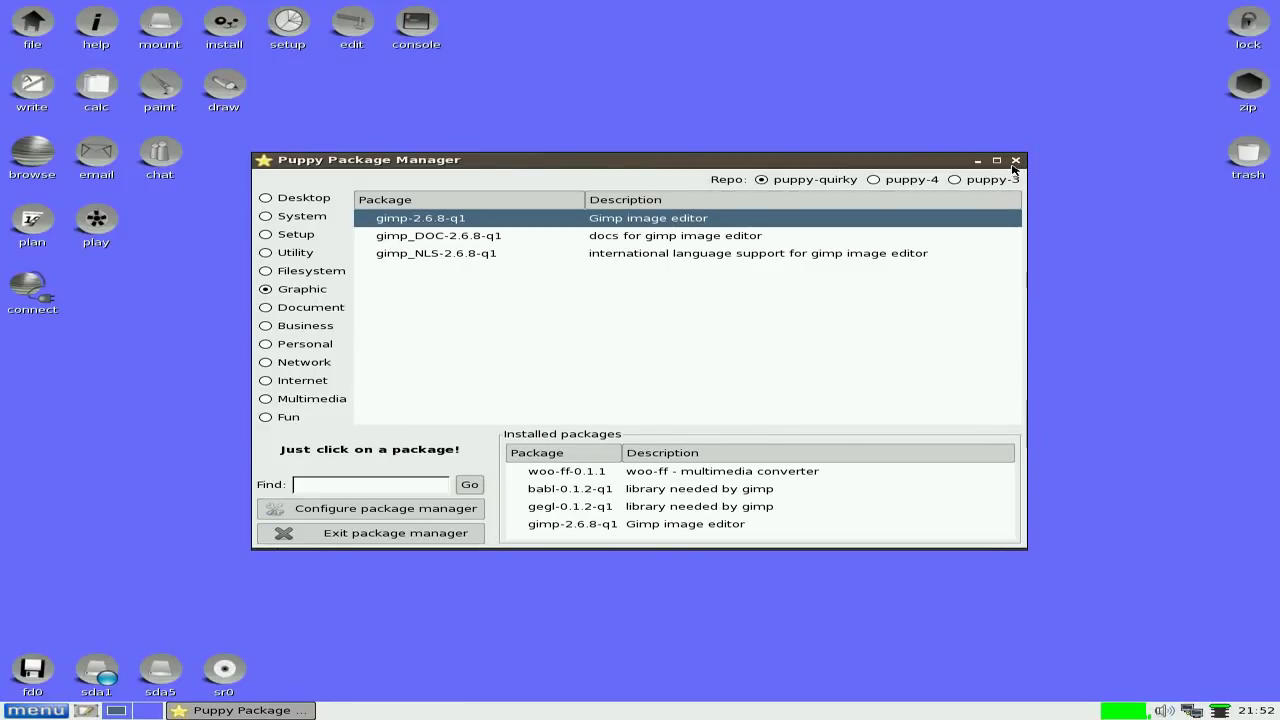
pyautogui.click(1015, 161)
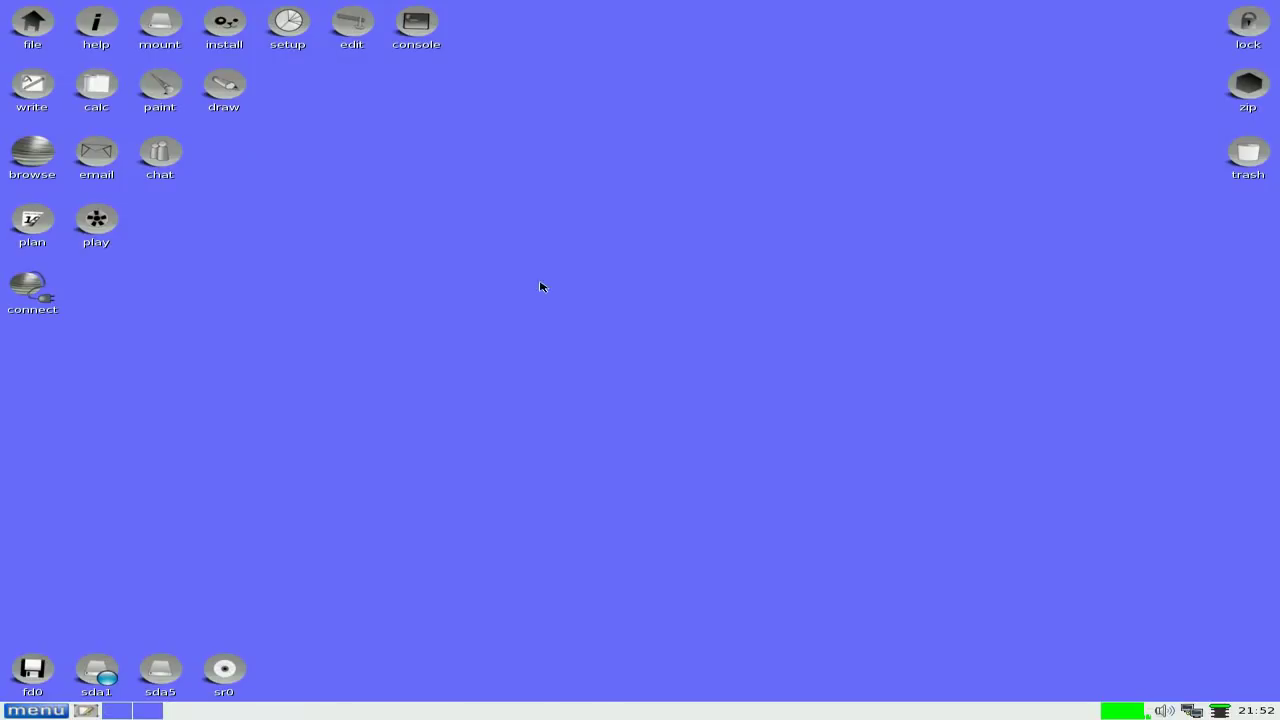
# Try twice to launch the newly installed Gimp image editor.
pyautogui.rightClick(447, 322)
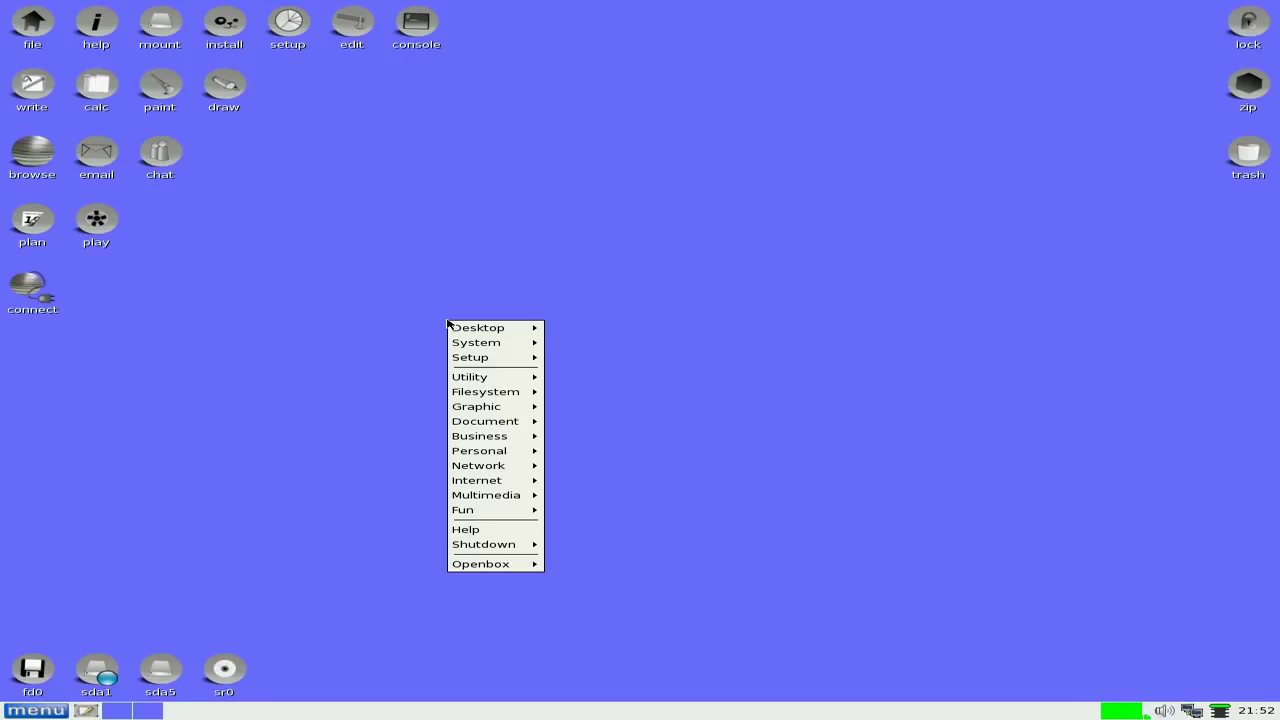
pyautogui.moveTo(466, 408)
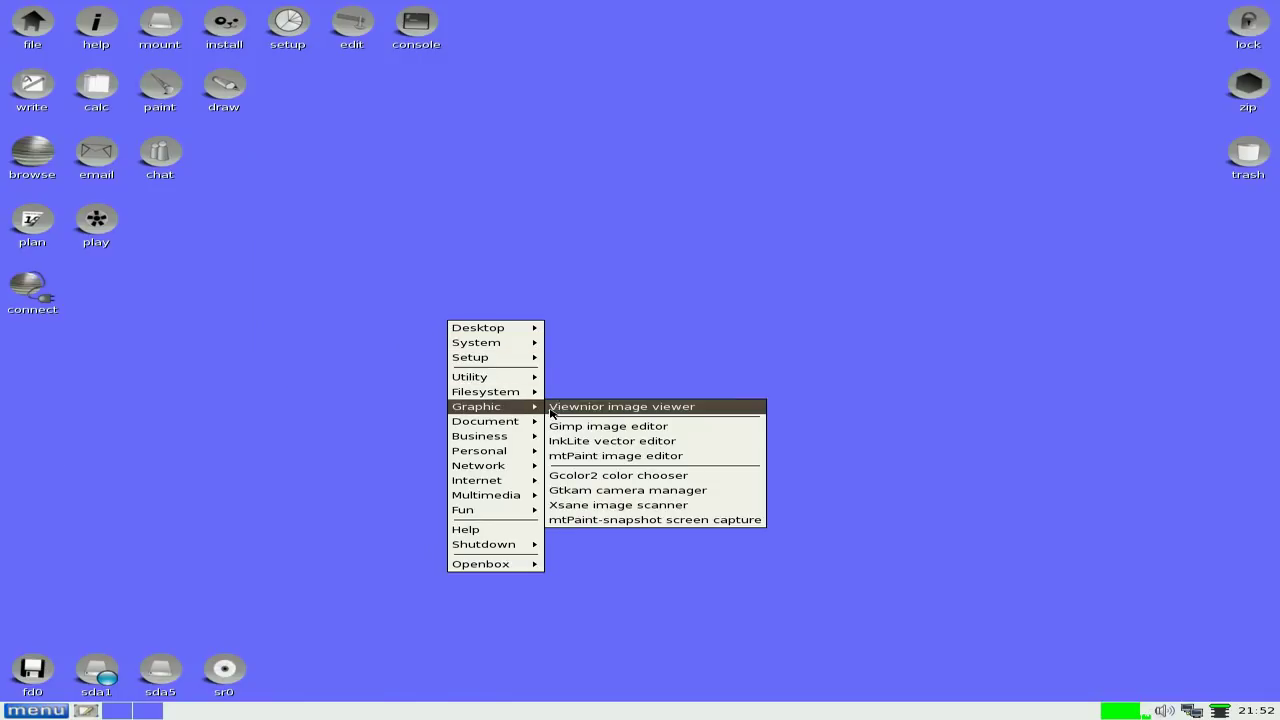
pyautogui.click(601, 430)
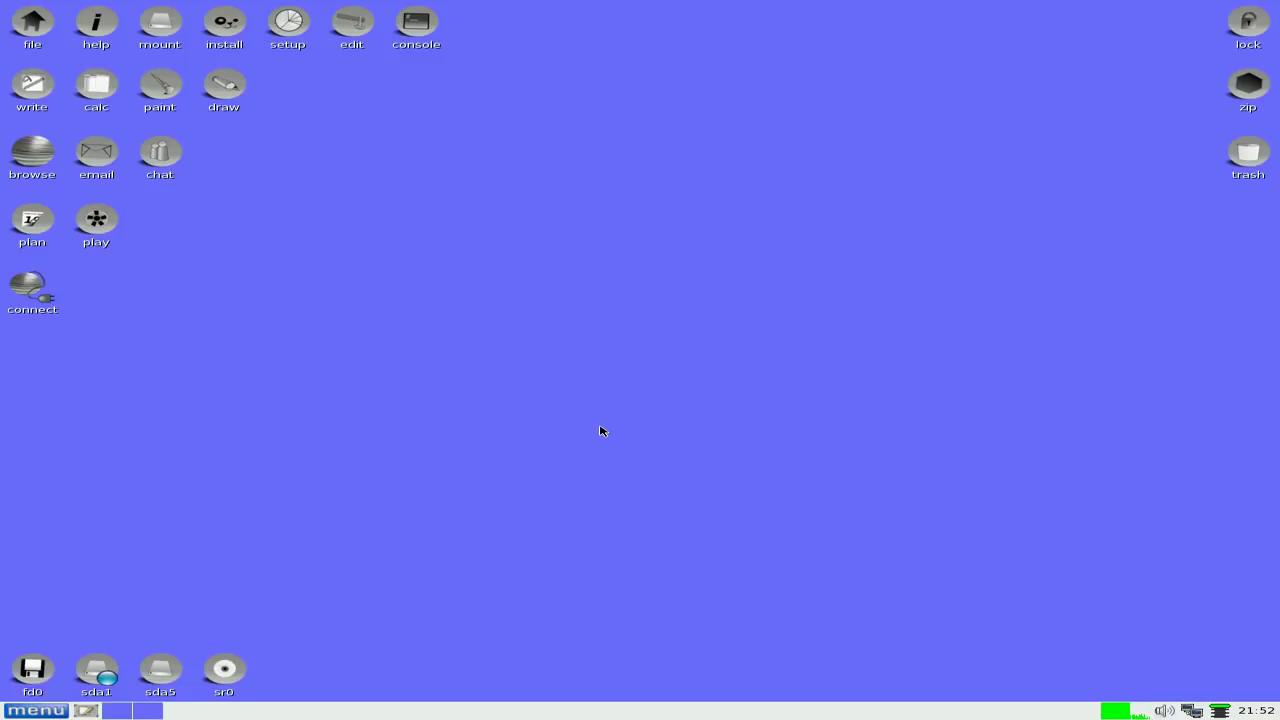
pyautogui.rightClick(571, 262)
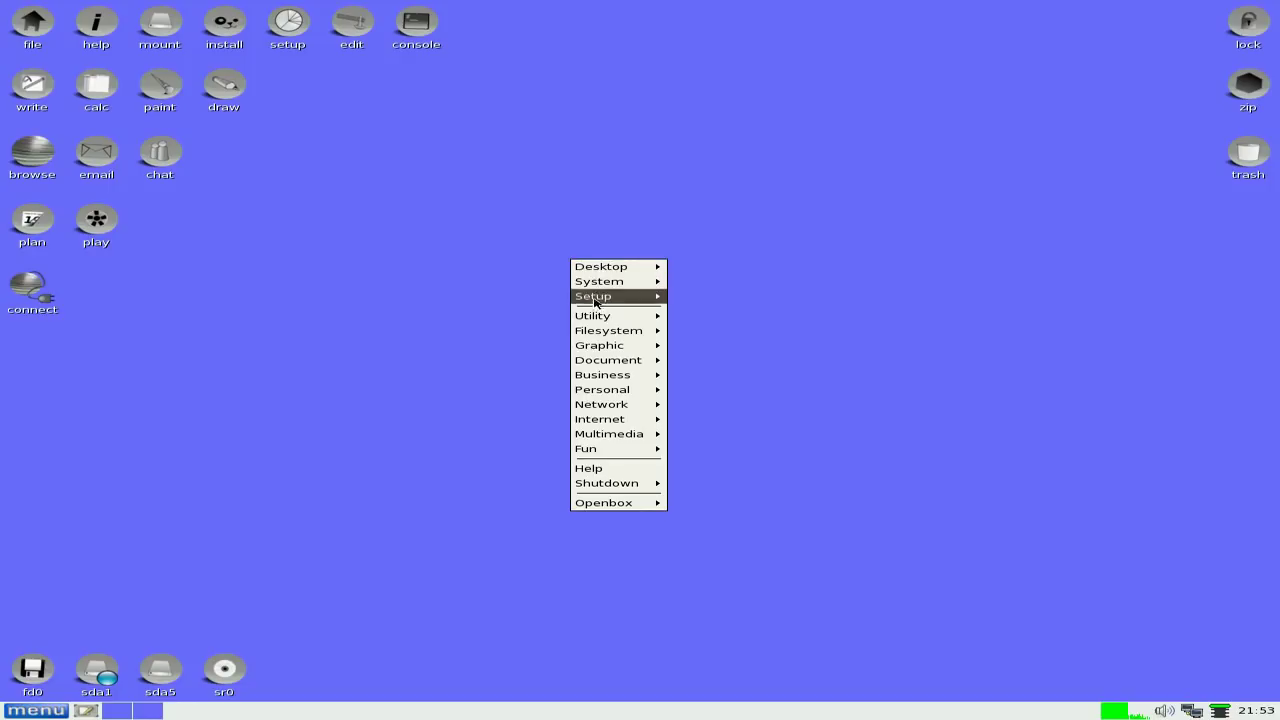
pyautogui.moveTo(612, 348)
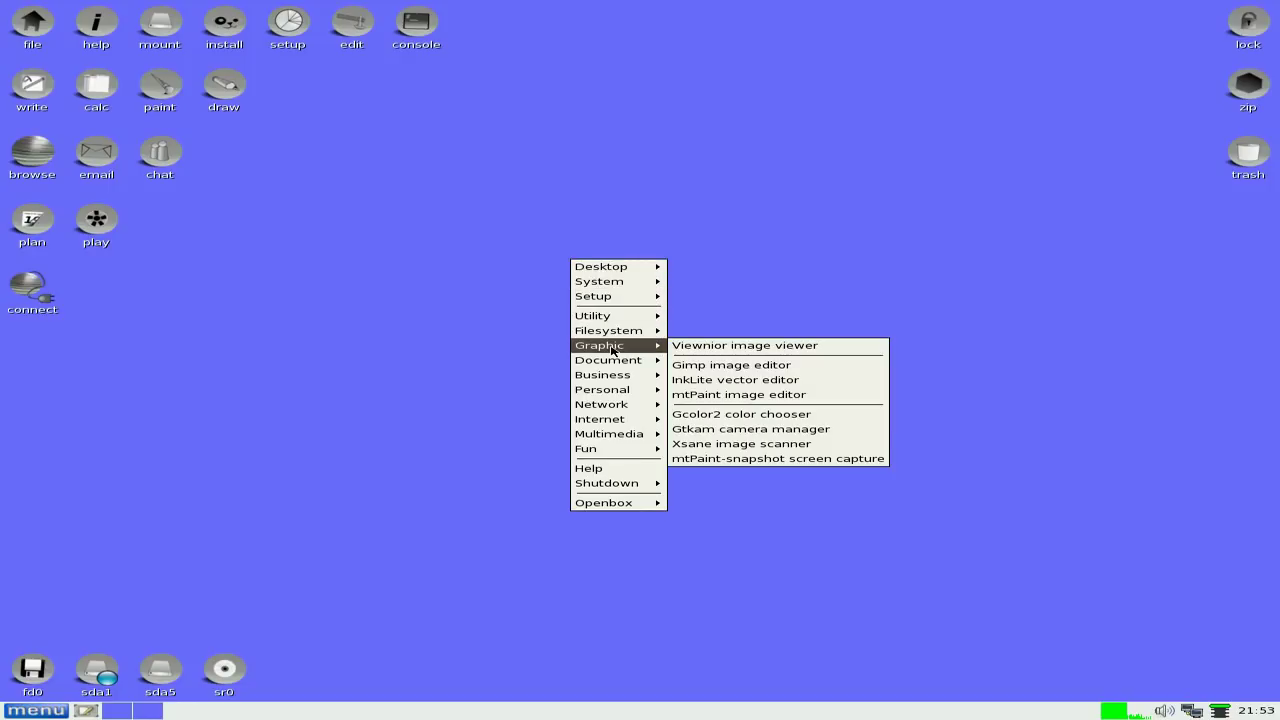
pyautogui.click(731, 368)
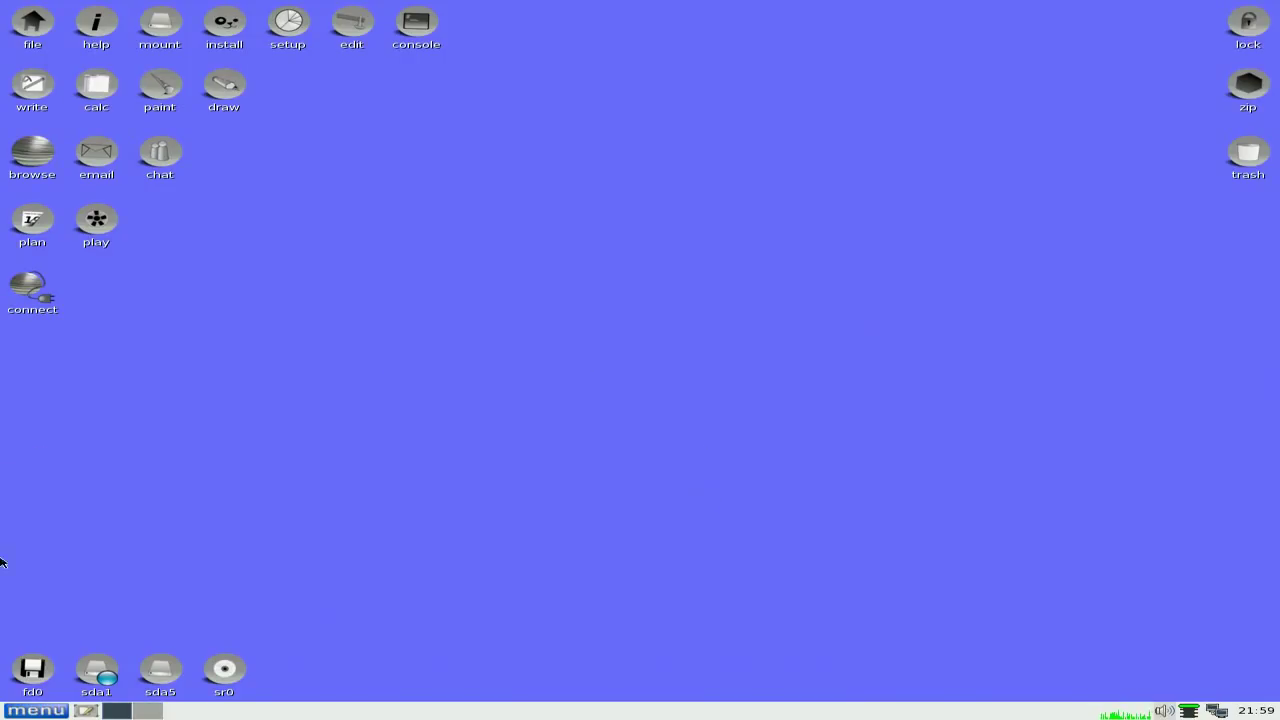
# Try once more to launch the Gimp image editor from the taskbar's application list and dismiss the error message.
pyautogui.click(40, 710)
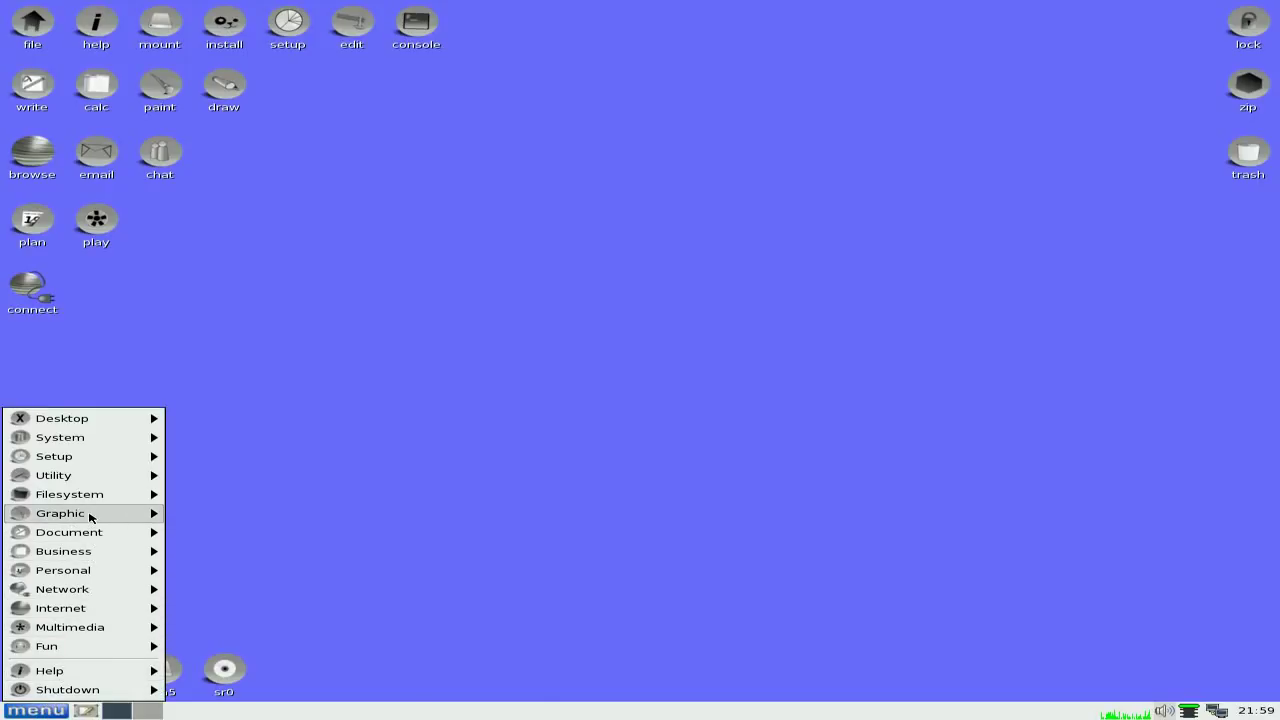
pyautogui.moveTo(89, 516)
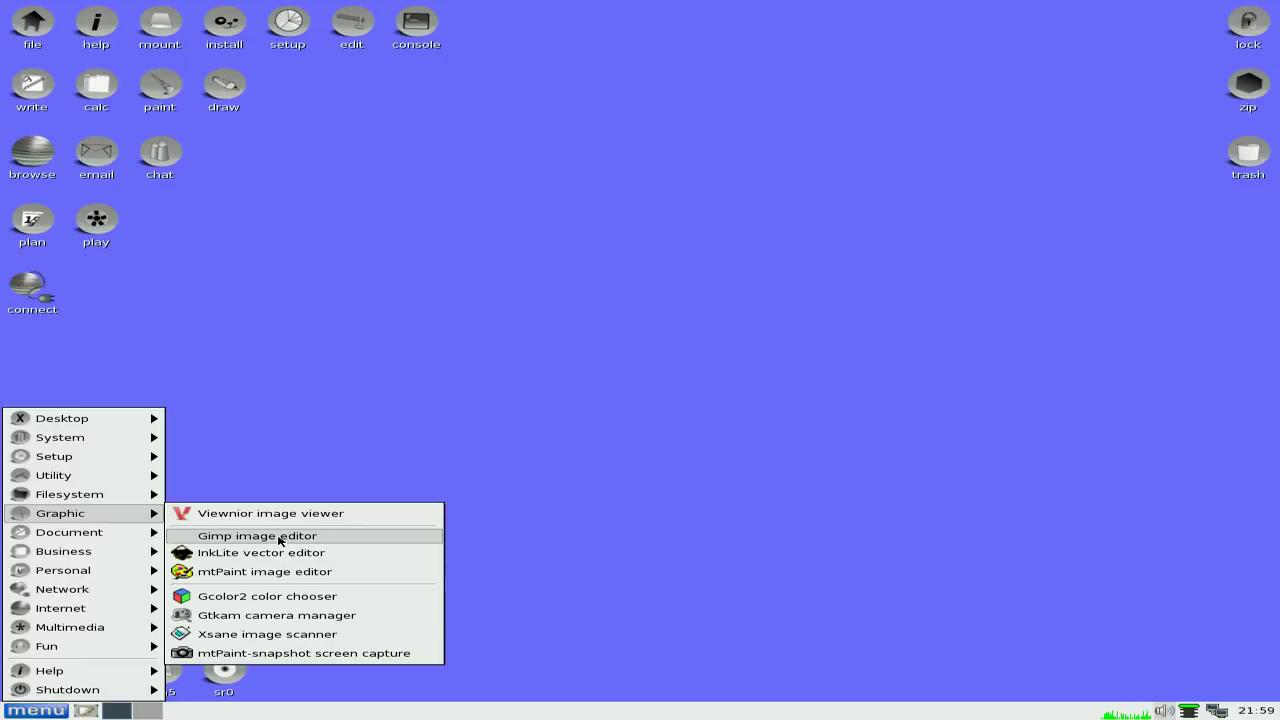
pyautogui.click(238, 536)
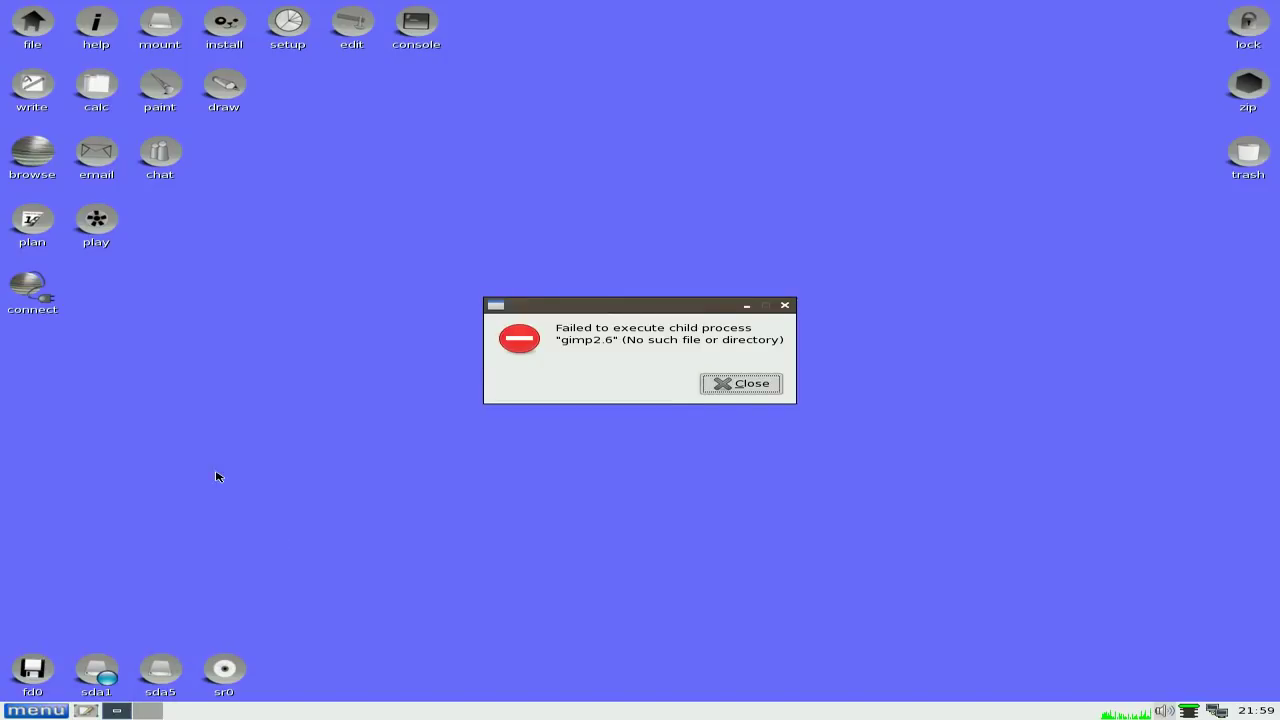
pyautogui.click(734, 386)
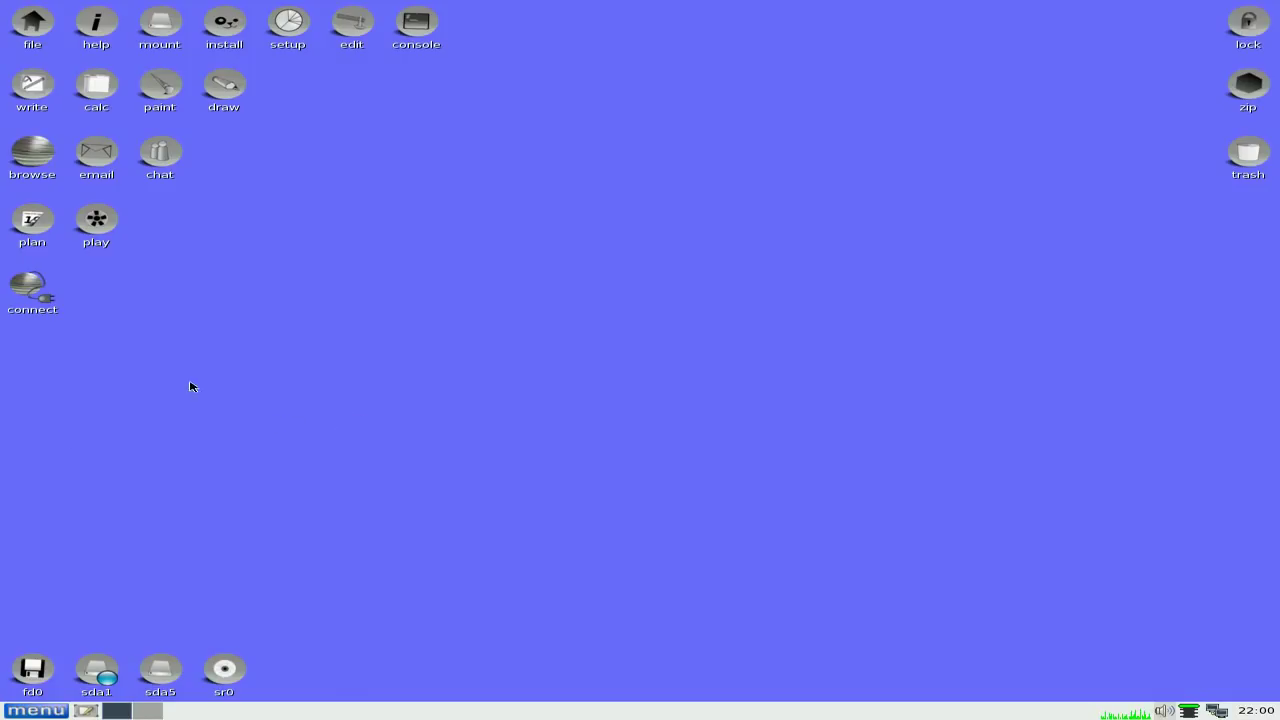
pyautogui.click(48, 713)
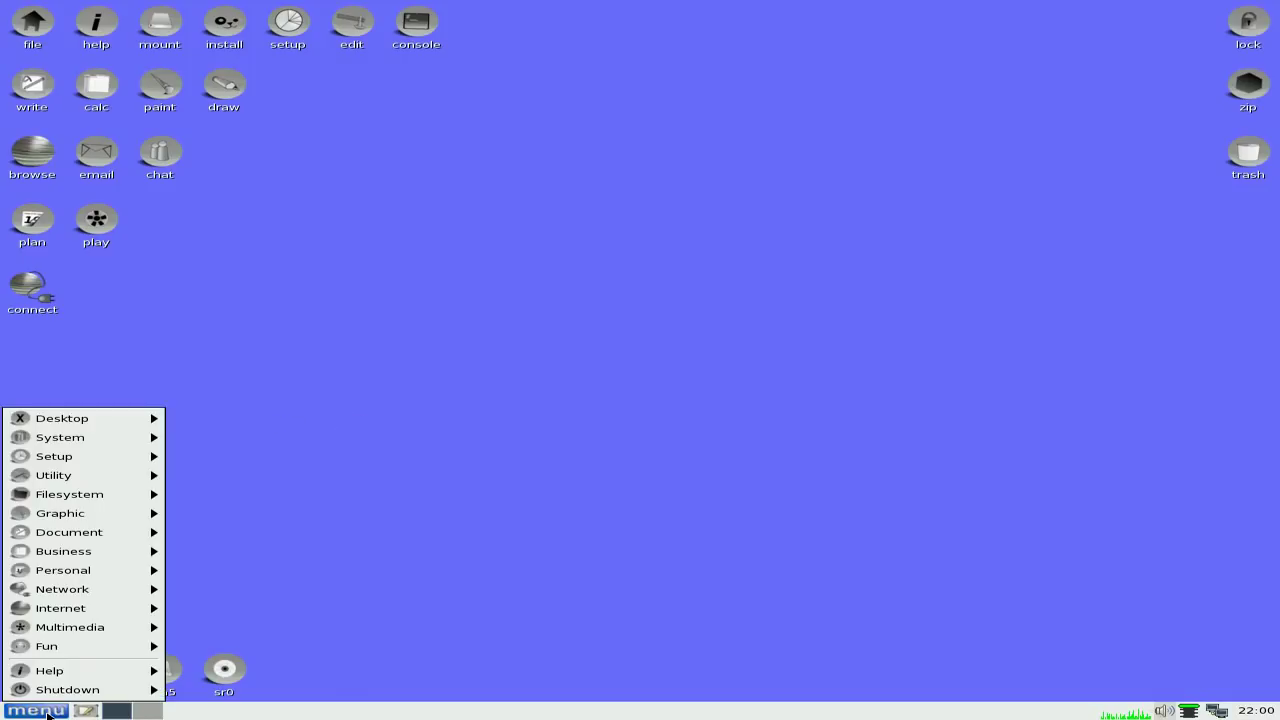
pyautogui.moveTo(80, 644)
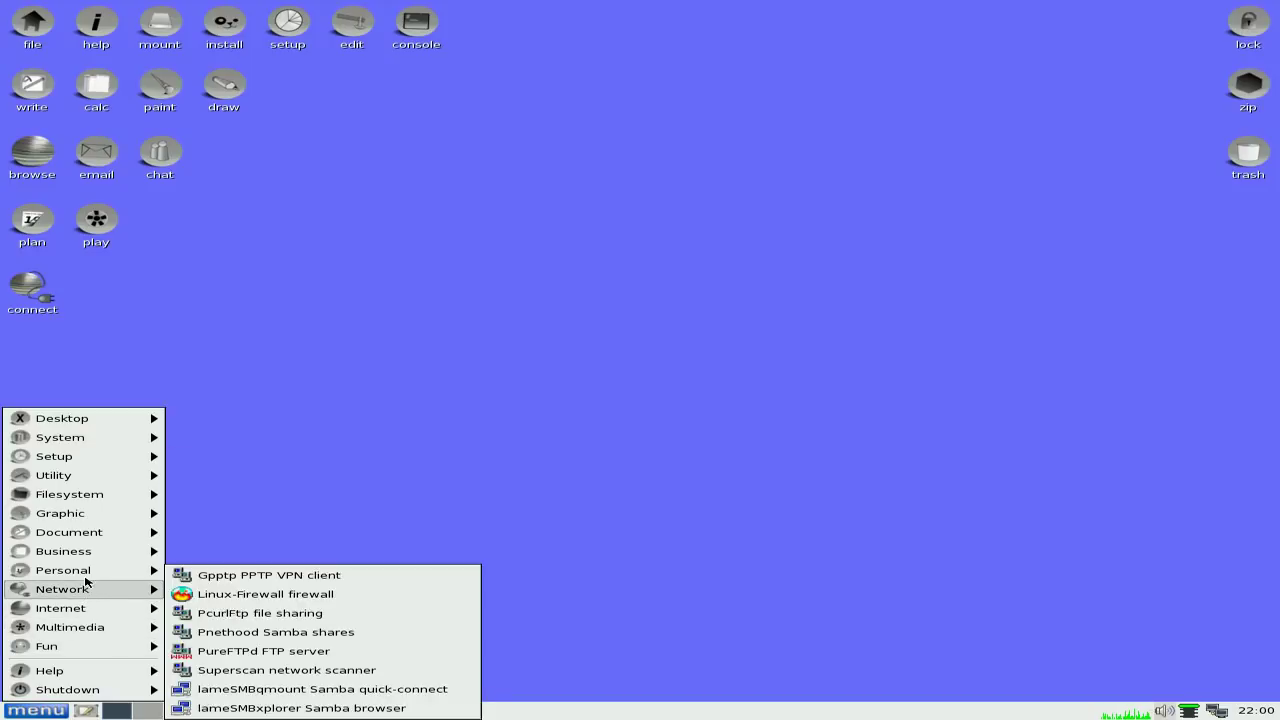
pyautogui.moveTo(85, 567)
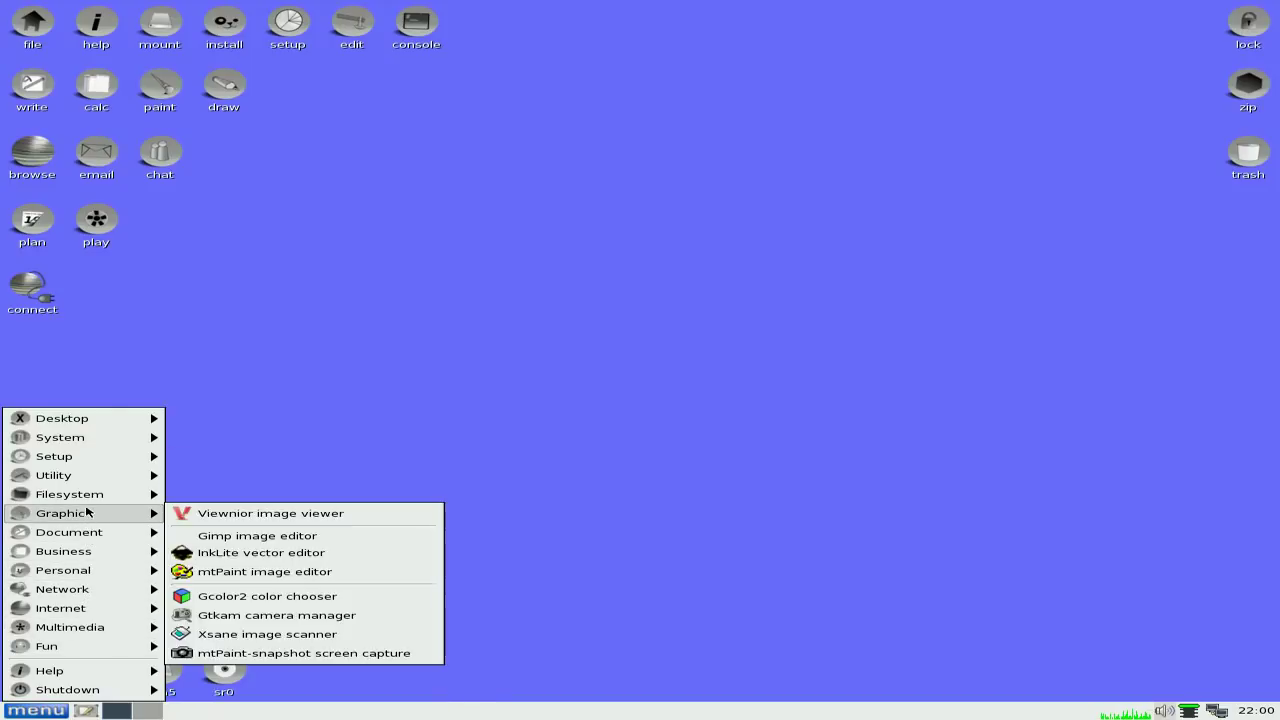
pyautogui.click(888, 434)
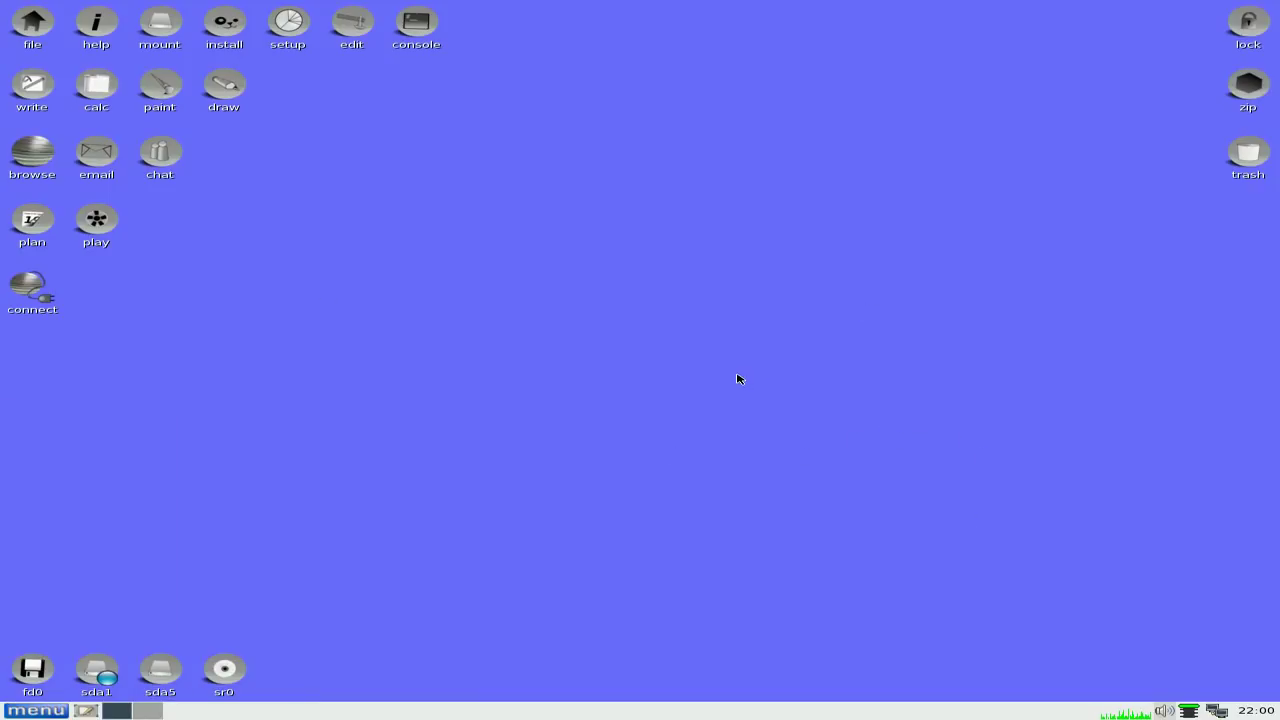